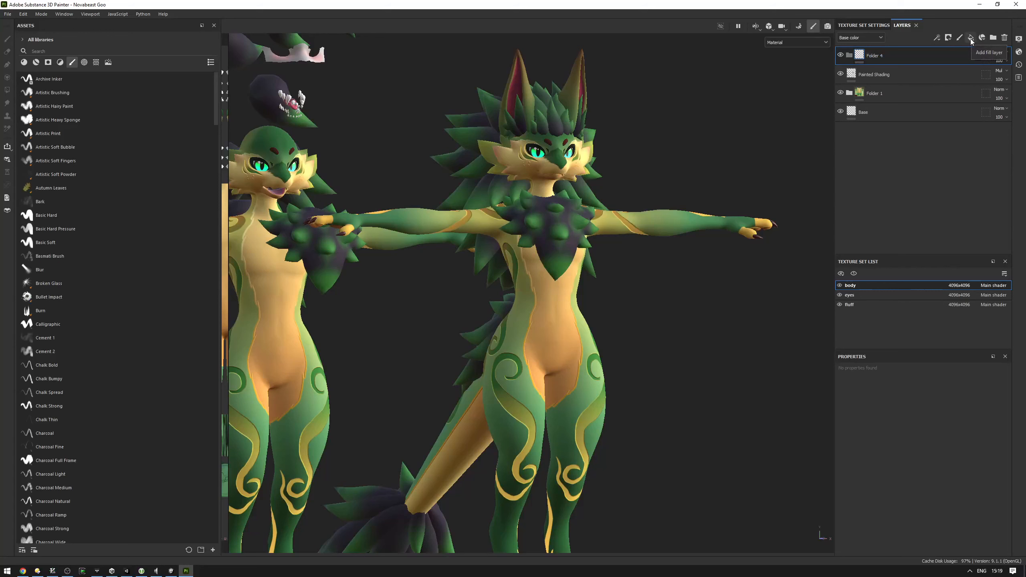
Add a fill layer inside the new folder and rename the folder Deform Masks.
left_click(971, 39)
double_click(883, 56)
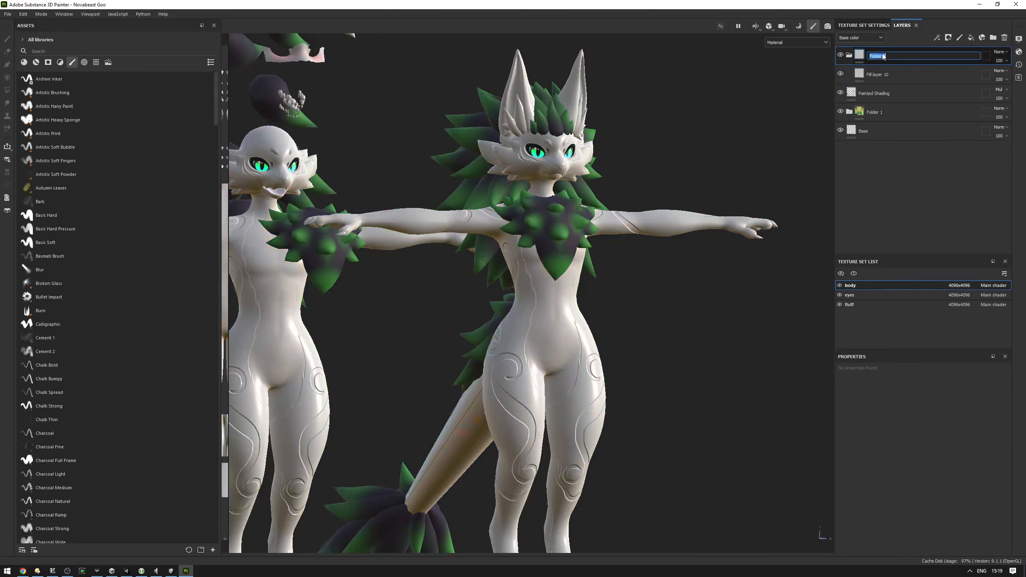
type("Deform Masks")
key("Return")
Restrict the new fill layer to the DeformMask User0 channel, switching off all its other material channels.
left_click(897, 74)
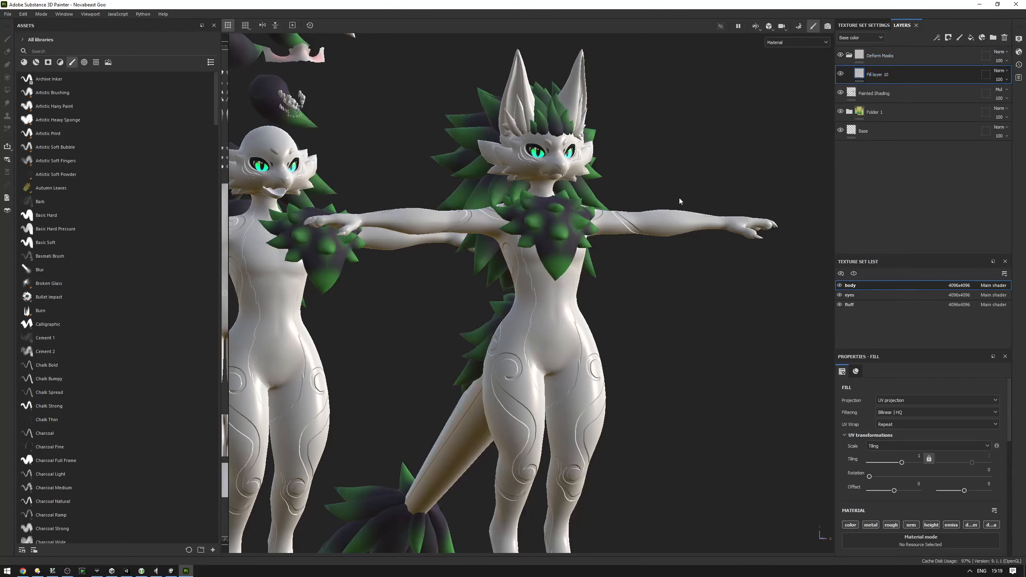
scroll(871, 413, "down", 1)
scroll(866, 436, "down", 3)
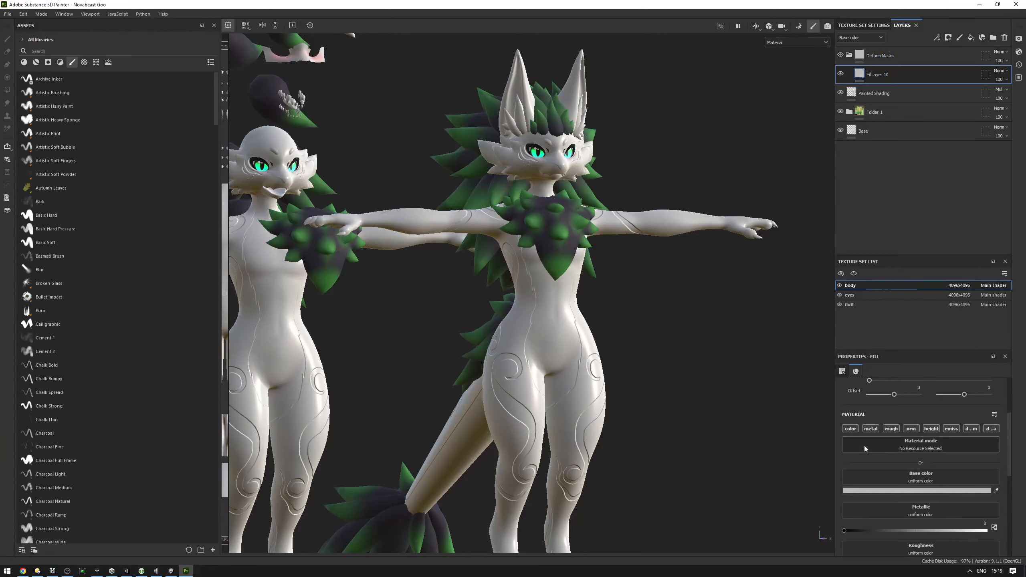
key("alt")
left_click(971, 429, "alt")
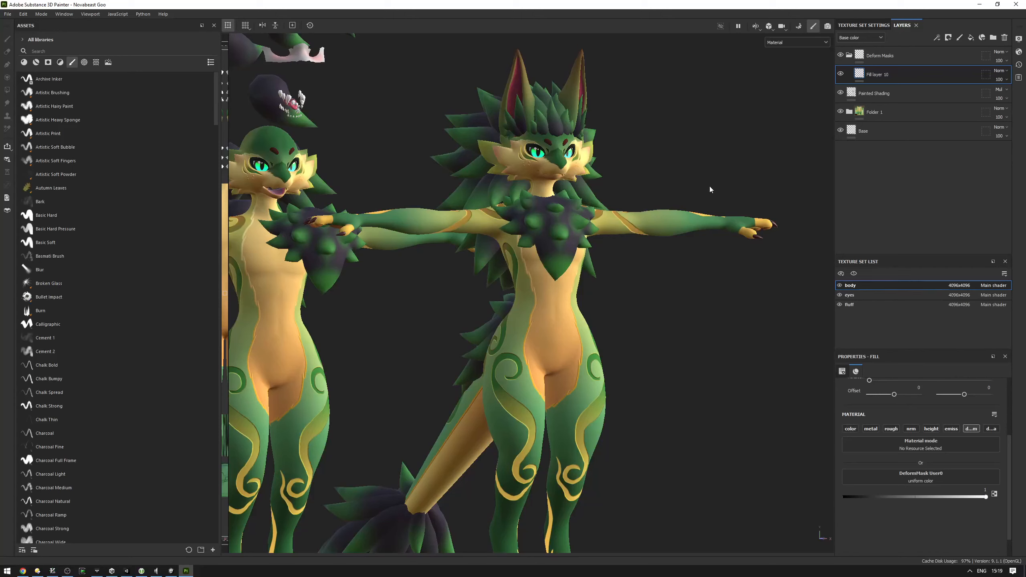
Show only the DeformMask User0 channel in the viewport and keep the fill's value at 1.
left_click(782, 41)
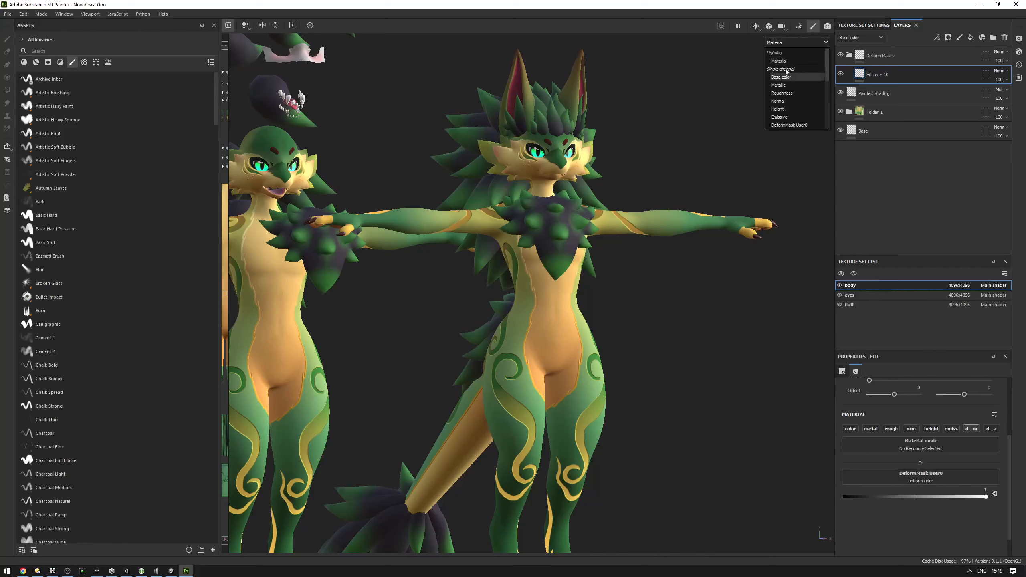
left_click(800, 109)
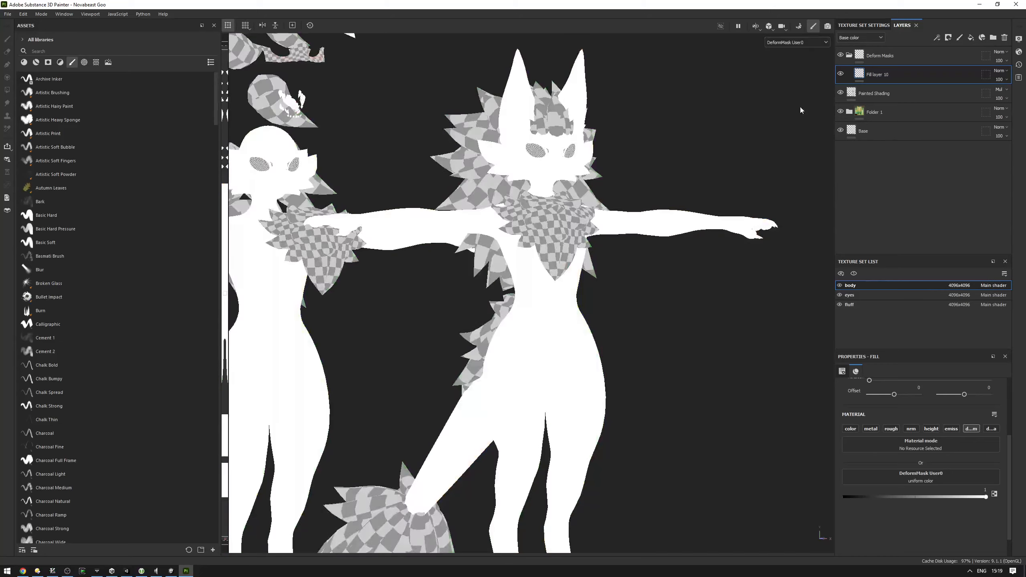
left_click_drag(925, 497, 987, 496)
left_click_drag(681, 157, 632, 301, "alt")
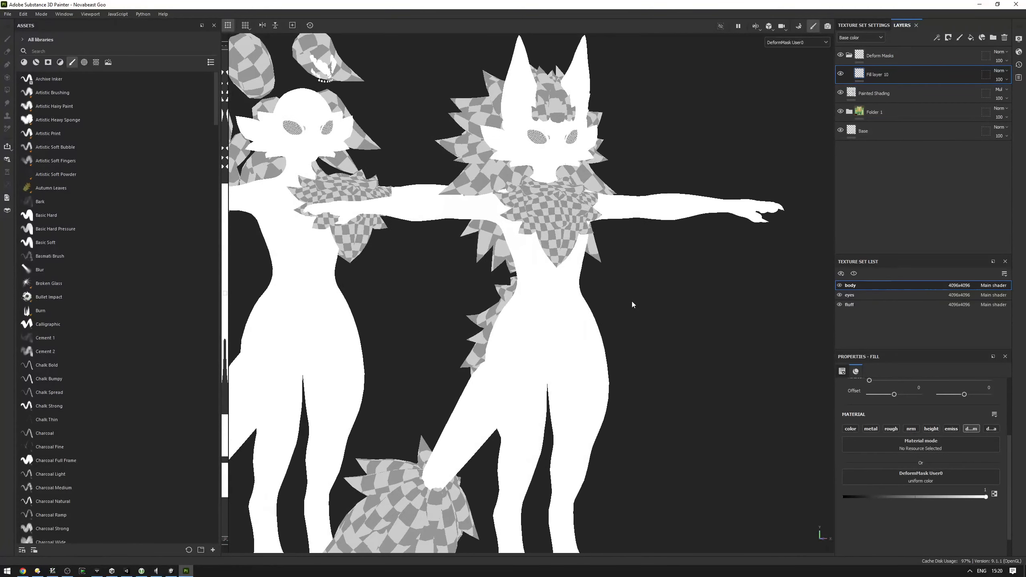
Preview the body with the fill's DeformMask User0 value at 0, and return it to 1.
left_click_drag(980, 498, 984, 497)
left_click_drag(986, 498, 746, 494)
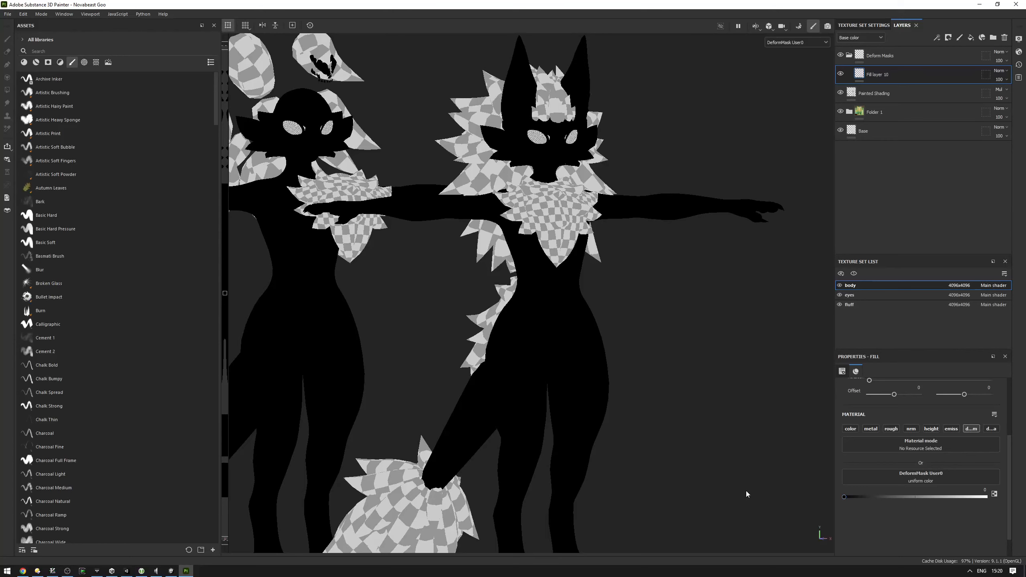
left_click_drag(932, 497, 988, 497)
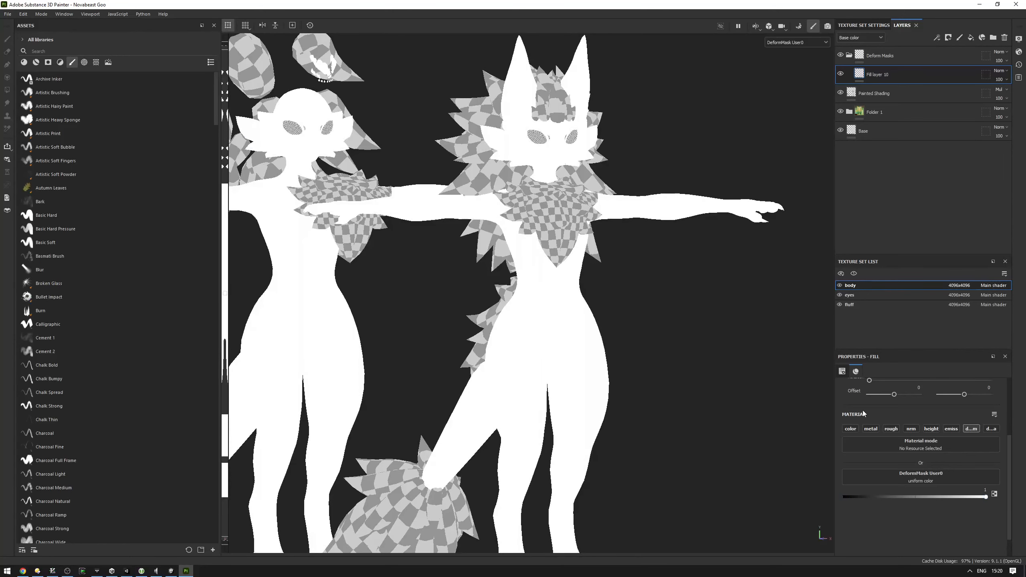
left_click_drag(633, 253, 588, 261, "alt")
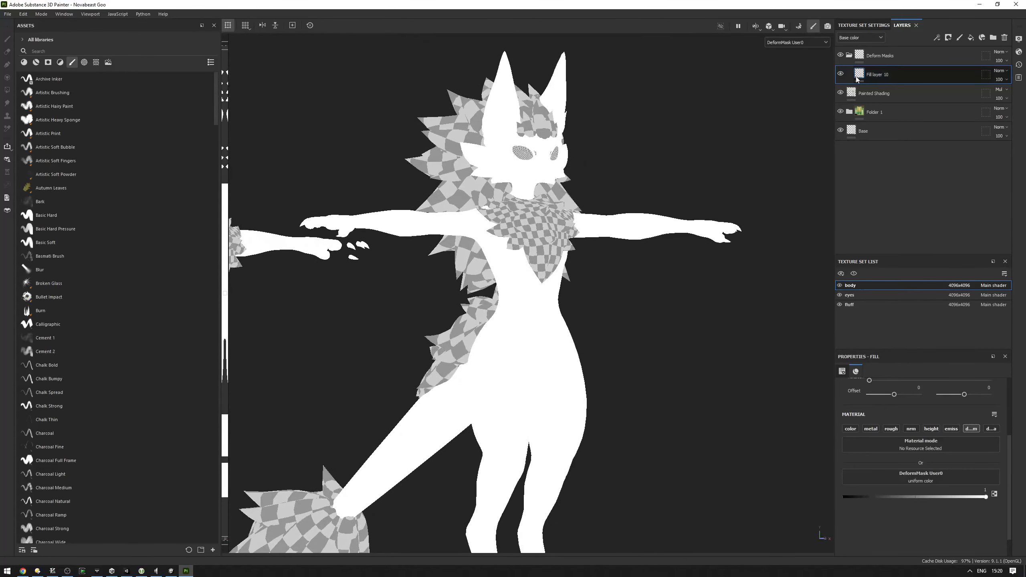
Rename the fill layer in the Deform Masks folder to Base.
double_click(877, 74)
type("Base")
key("Return")
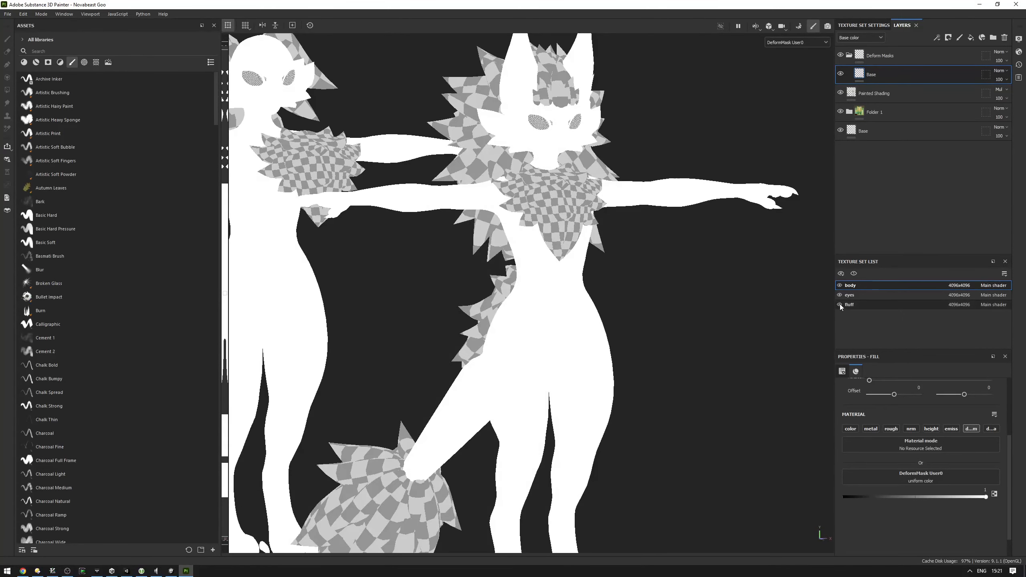
Hide the fluff texture set so only the body and eyes are displayed, and view the character's silhouette.
left_click(840, 304)
left_click_drag(591, 254, 615, 237, "alt")
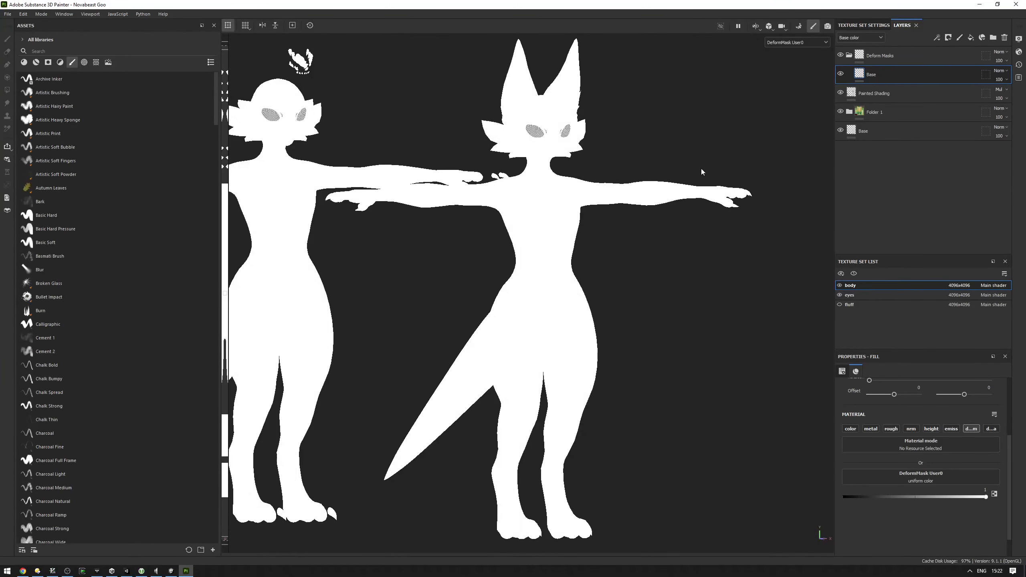
left_click_drag(537, 170, 601, 291, "alt")
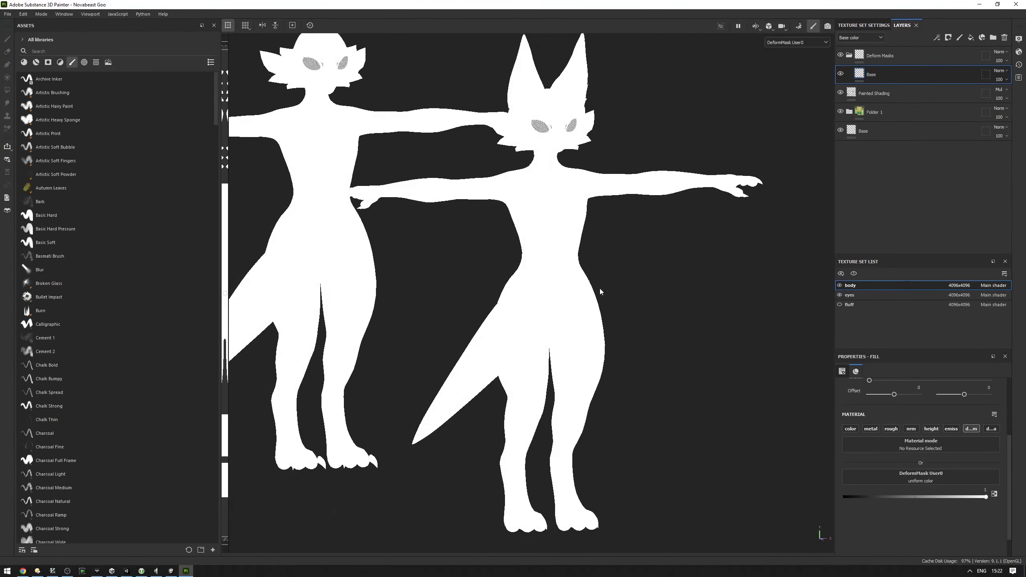
middle_click_drag(580, 141, 581, 152, "alt")
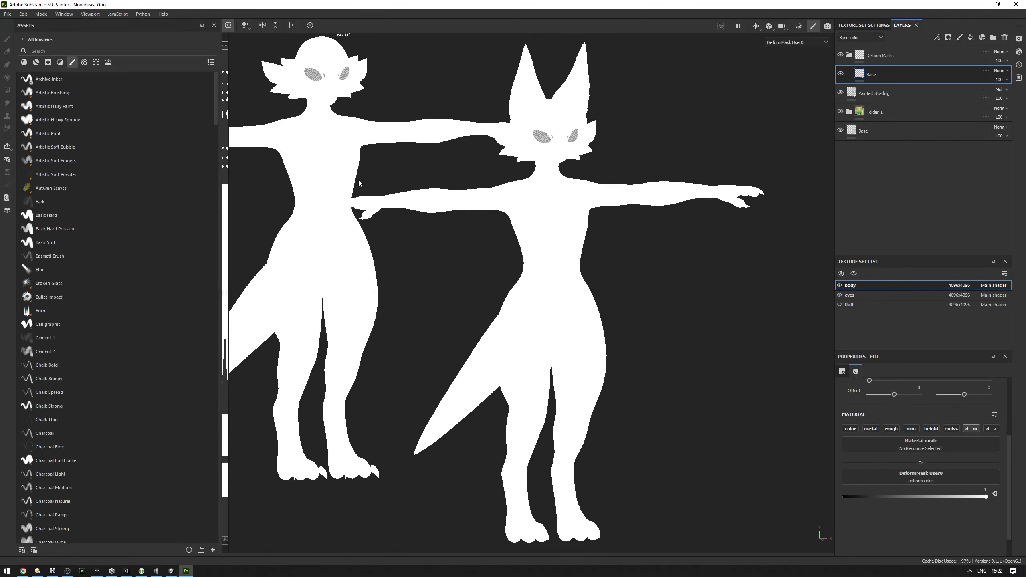
middle_click_drag(661, 158, 667, 159, "alt")
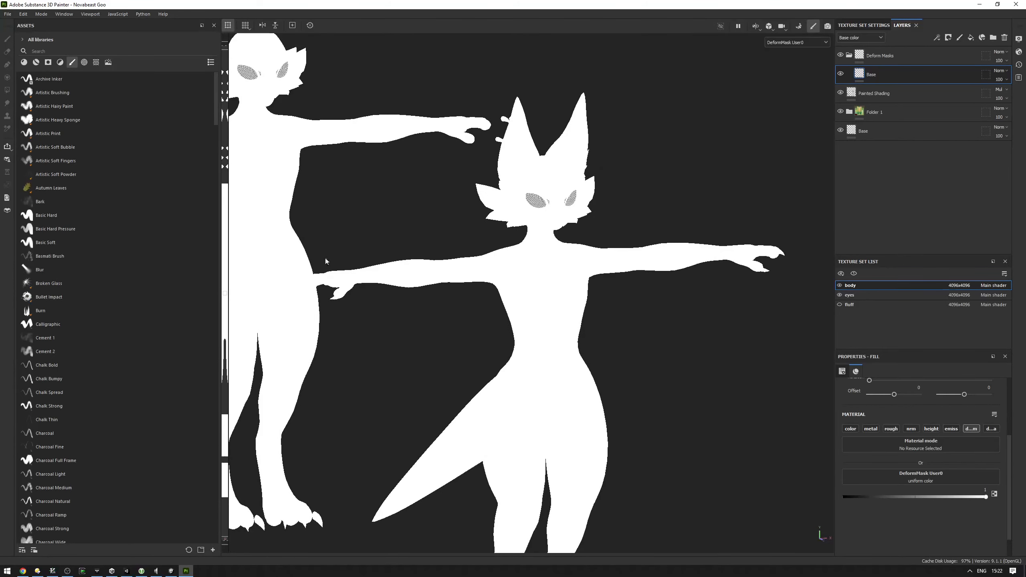
left_click_drag(326, 260, 335, 271, "alt")
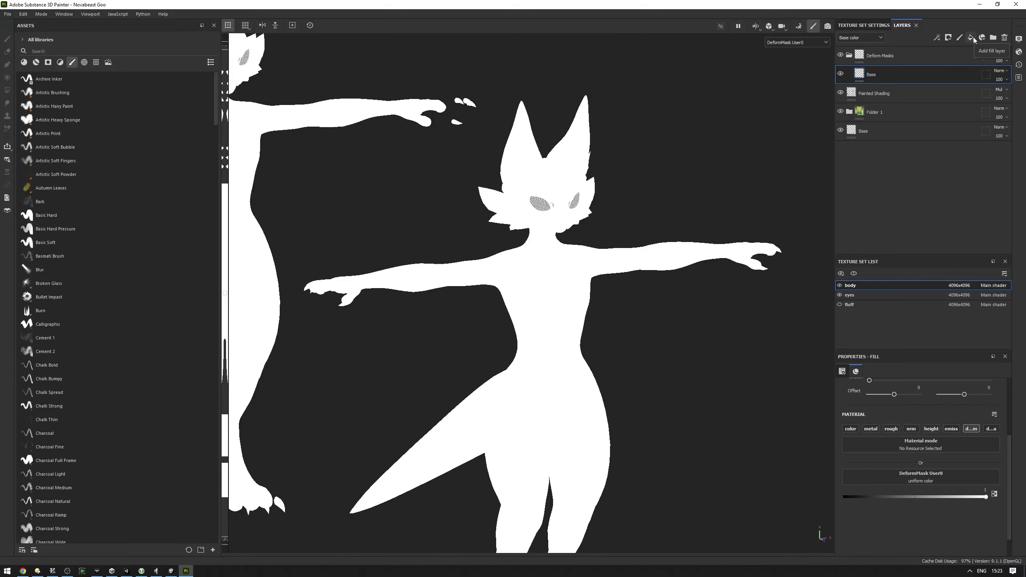
scroll(620, 175, "up", 1)
mouse_move(621, 176)
middle_mouse_down("alt")
mouse_move(635, 120)
mouse_move(621, 190)
middle_mouse_up("alt")
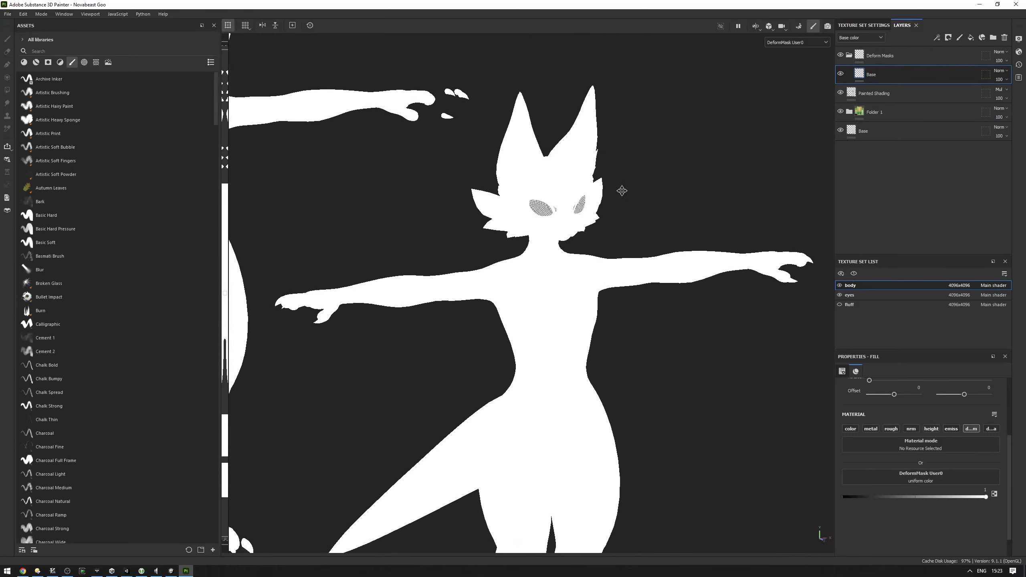
Add another fill layer above Base, give it a black mask, and add a fill effect to the mask.
left_click(970, 38)
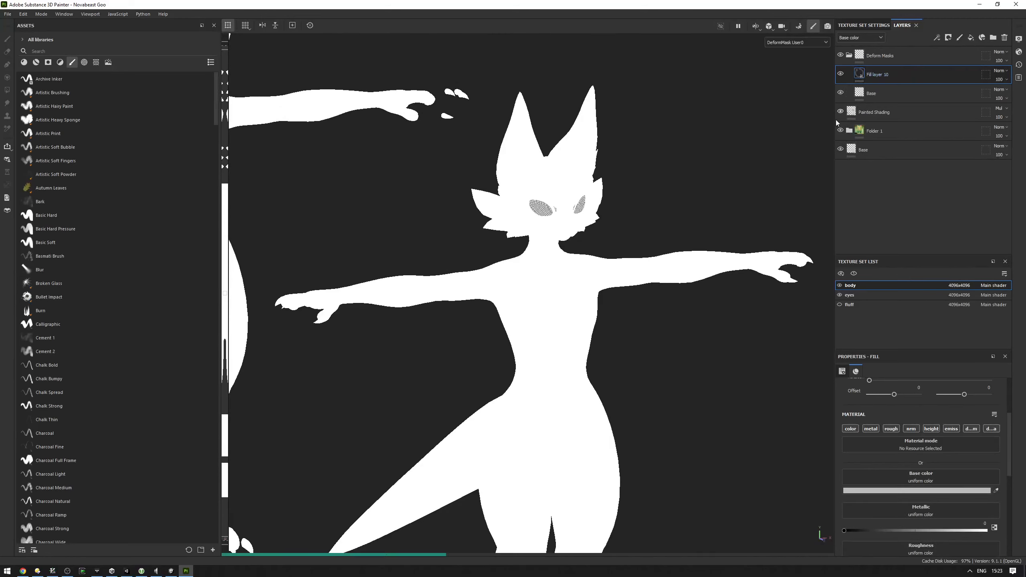
right_click(882, 77)
left_click(894, 89)
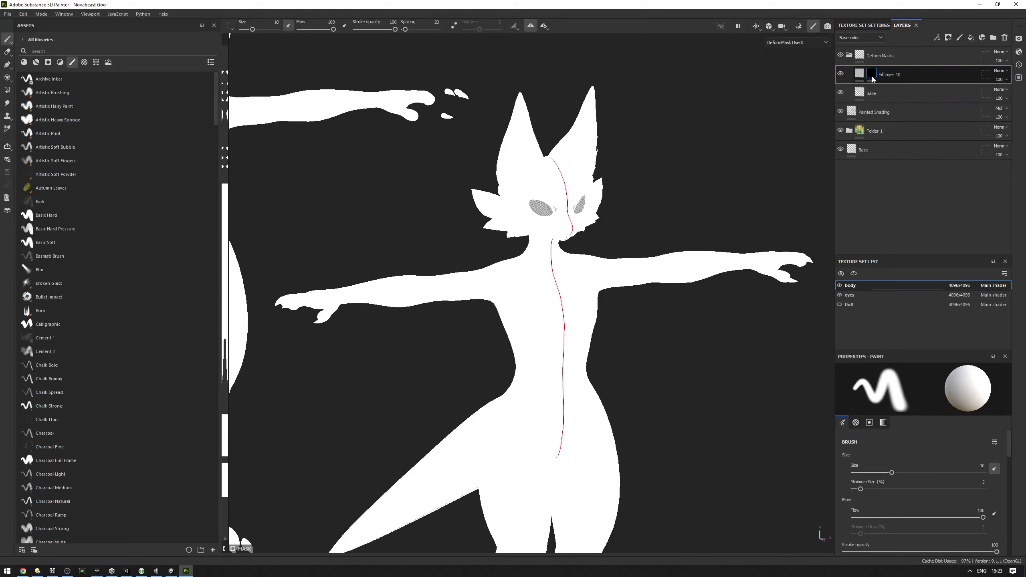
left_click(937, 38)
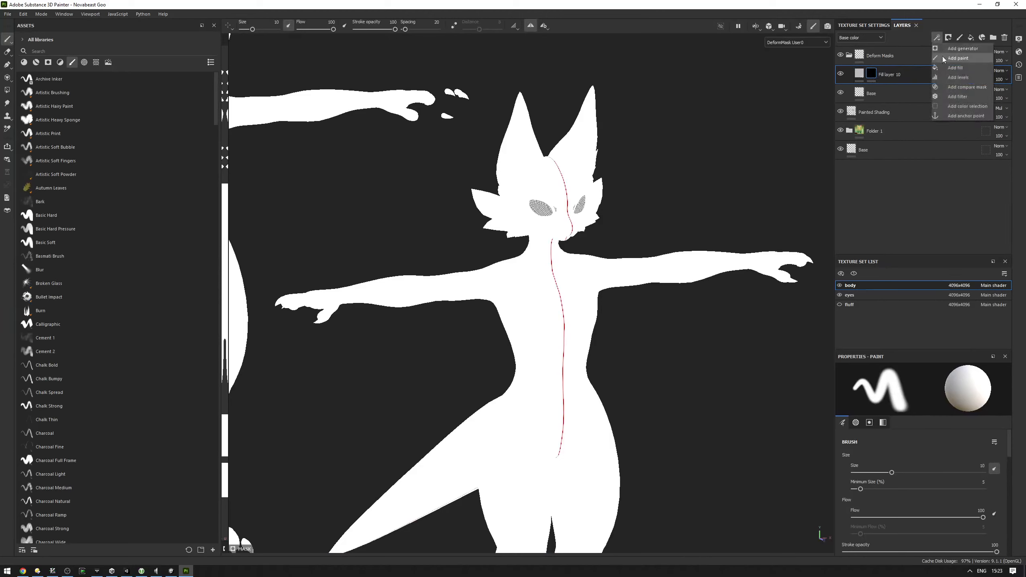
left_click(947, 67)
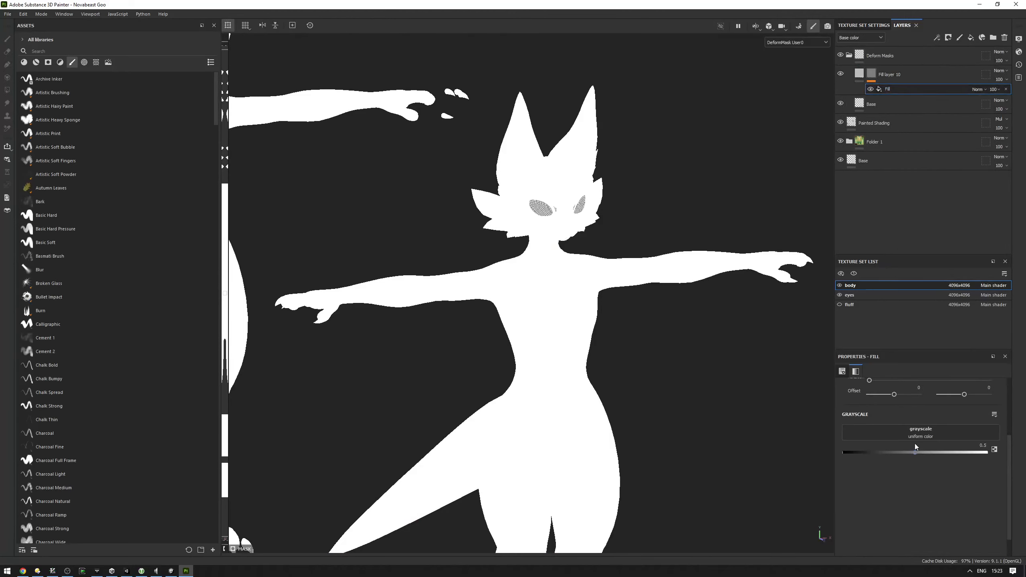
Set the mask fill to cylindrical projection and assign the Gradient Linear 1 texture as its grayscale.
scroll(921, 424, "up", 3)
left_click(930, 401)
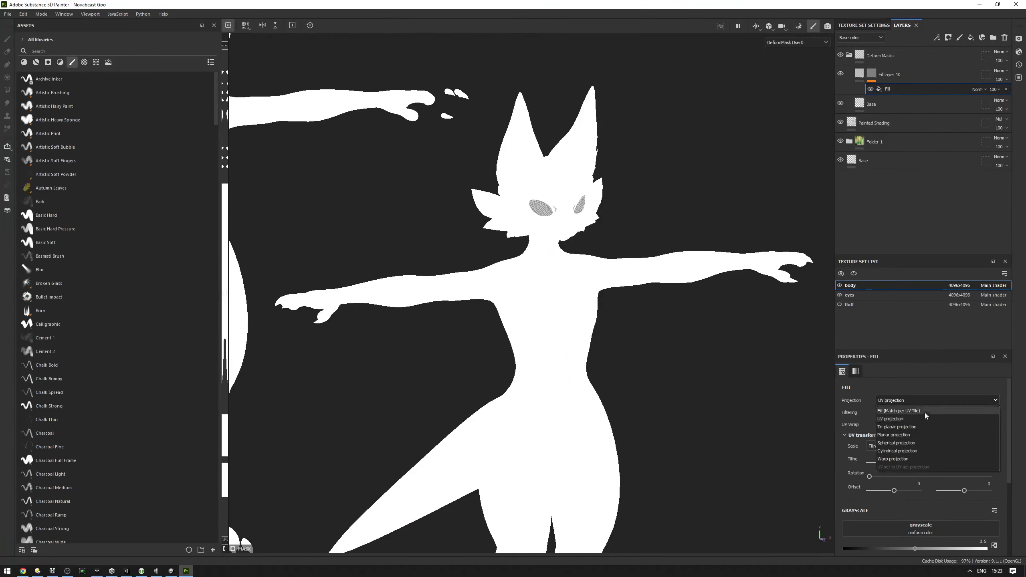
left_click(912, 451)
scroll(917, 448, "down", 3)
left_click(922, 448)
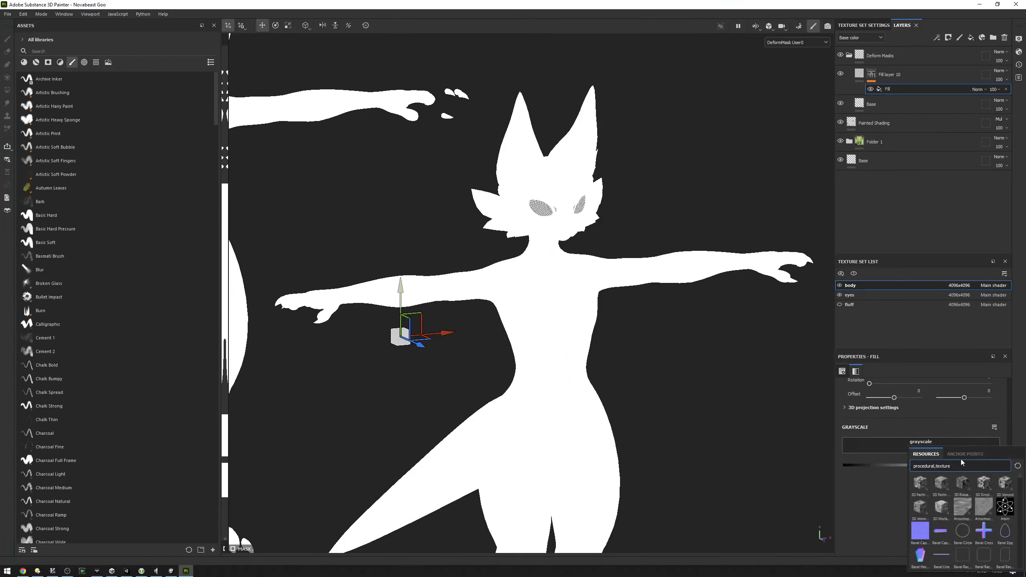
type("linear")
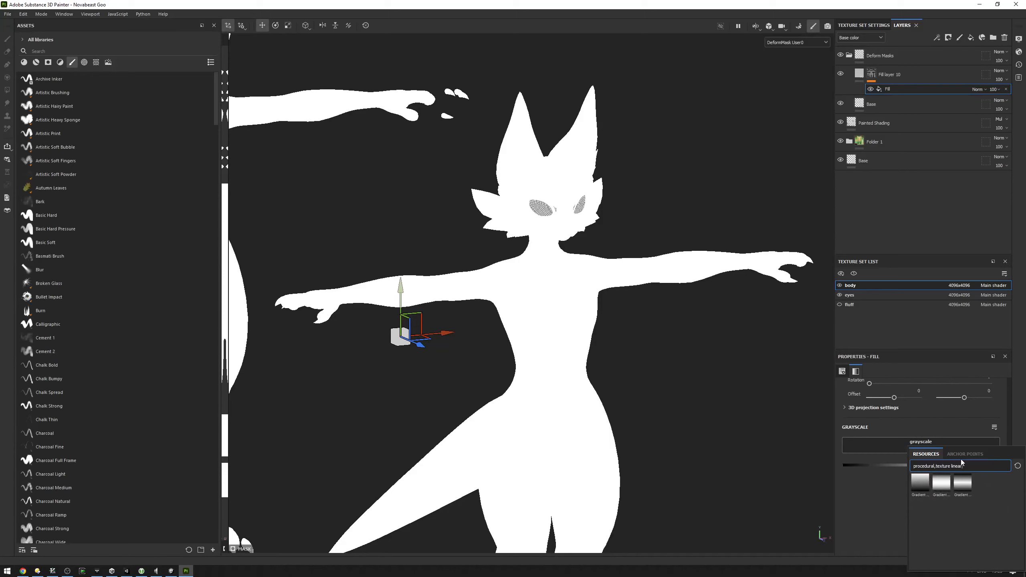
left_click(920, 483)
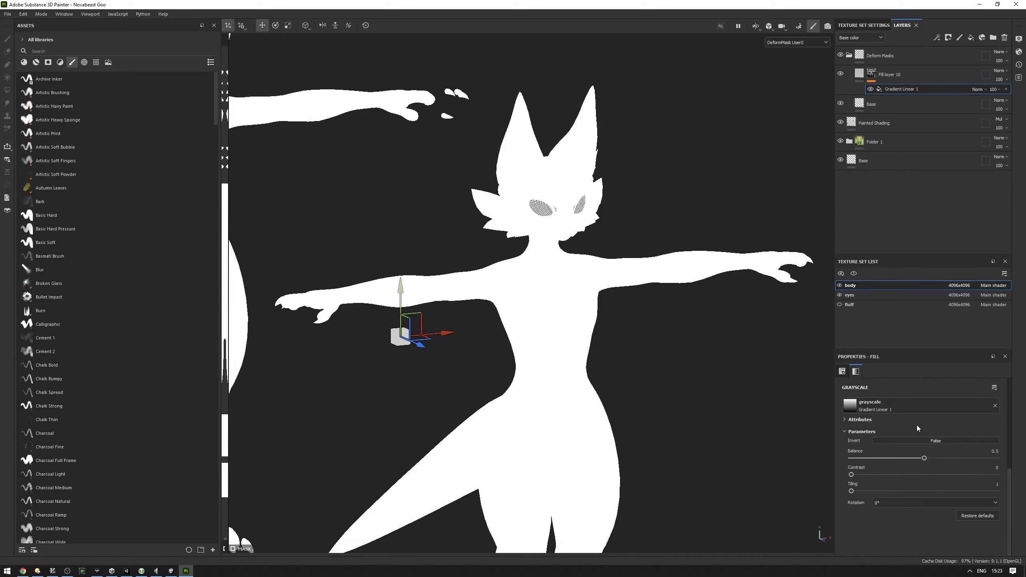
Limit the masked fill layer to the DeformMask User0 channel and set its value to black.
left_click(860, 74)
left_click(971, 485)
scroll(962, 497, "down", 2)
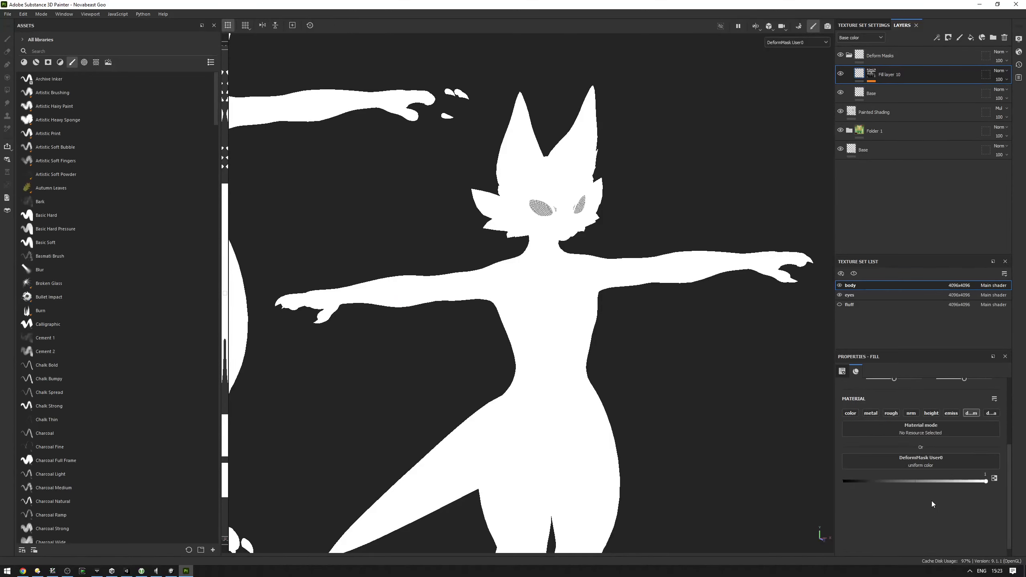
Select the mask's Gradient Linear 1 effect and move its cylindrical projection towards the character with ears.
left_click(871, 75)
scroll(610, 243, "down", 3)
mouse_move(610, 243)
left_mouse_down("alt+shift")
mouse_move(550, 234)
mouse_move(578, 235)
left_mouse_up("alt+shift")
scroll(551, 234, "down", 3)
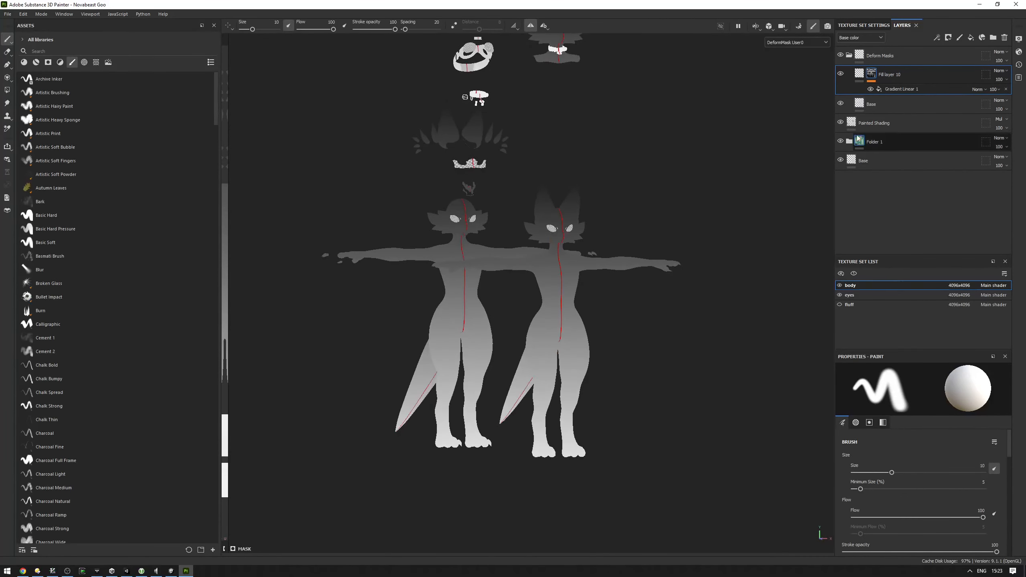
left_click(885, 90)
left_click_drag(530, 267, 536, 210, "alt")
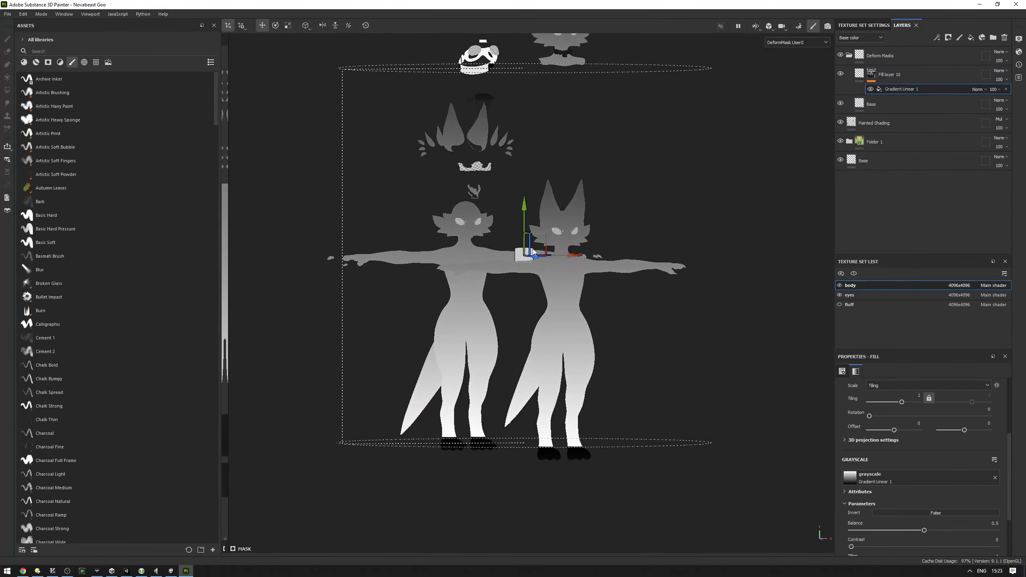
left_click_drag(521, 255, 536, 264)
Set the gradient's shape crop to Projection Cropped to Shape and its filtering to Nearest.
scroll(913, 444, "up", 5)
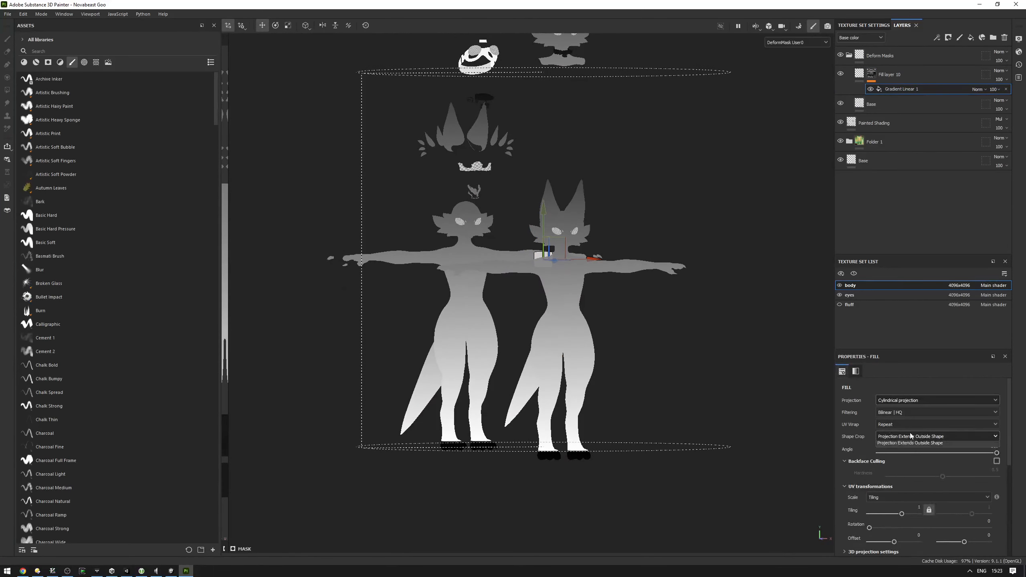
left_click(910, 437)
left_click(909, 447)
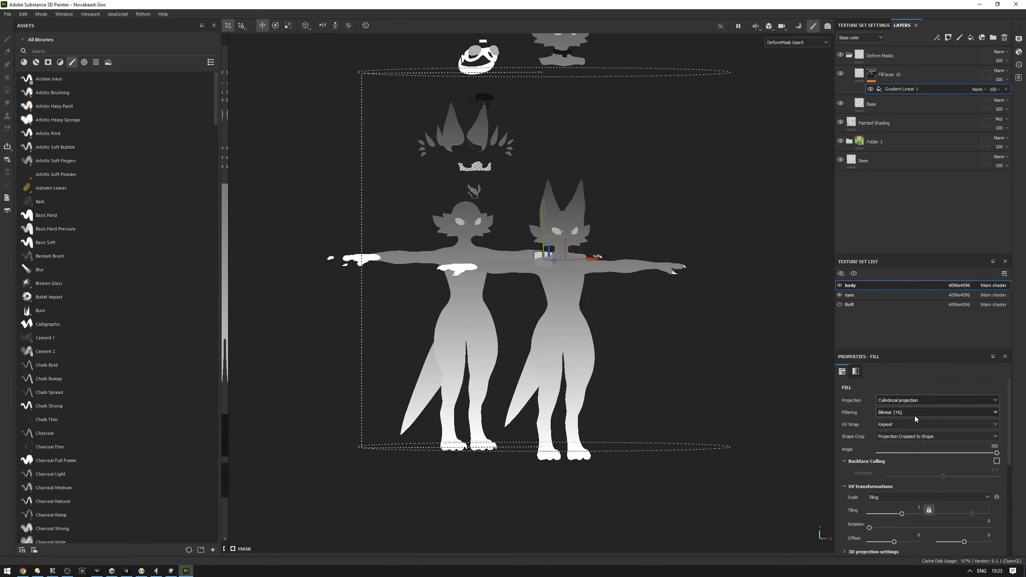
left_click(917, 413)
left_click(905, 436)
Scale down the gradient's cylindrical projection and position it around the character's head and neck.
left_click_drag(646, 405, 368, 459, "alt")
key("r")
left_click_drag(553, 378, 475, 326, "alt")
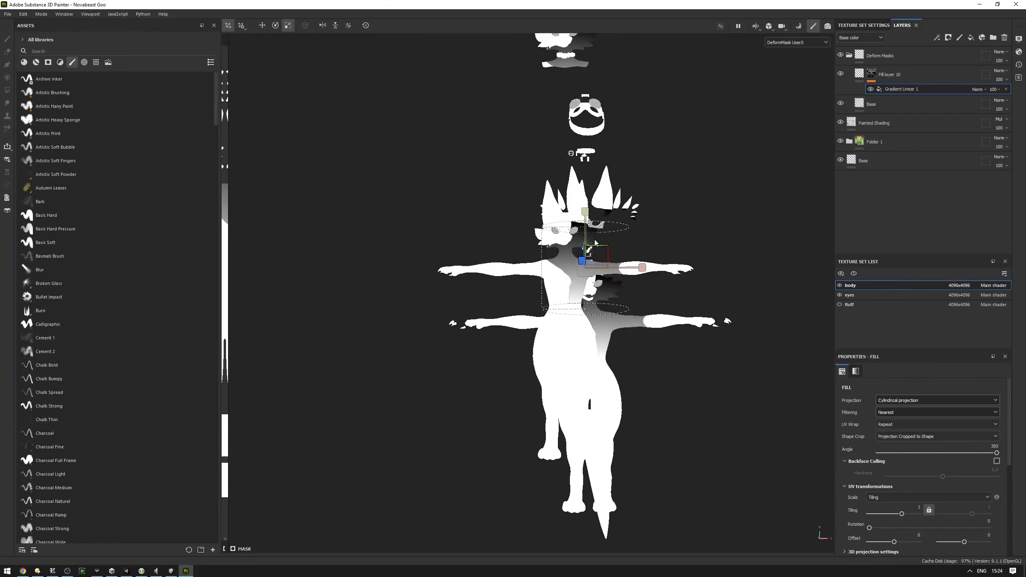
key("w")
left_click_drag(586, 269, 563, 227)
left_click_drag(528, 267, 733, 278, "alt")
key("r")
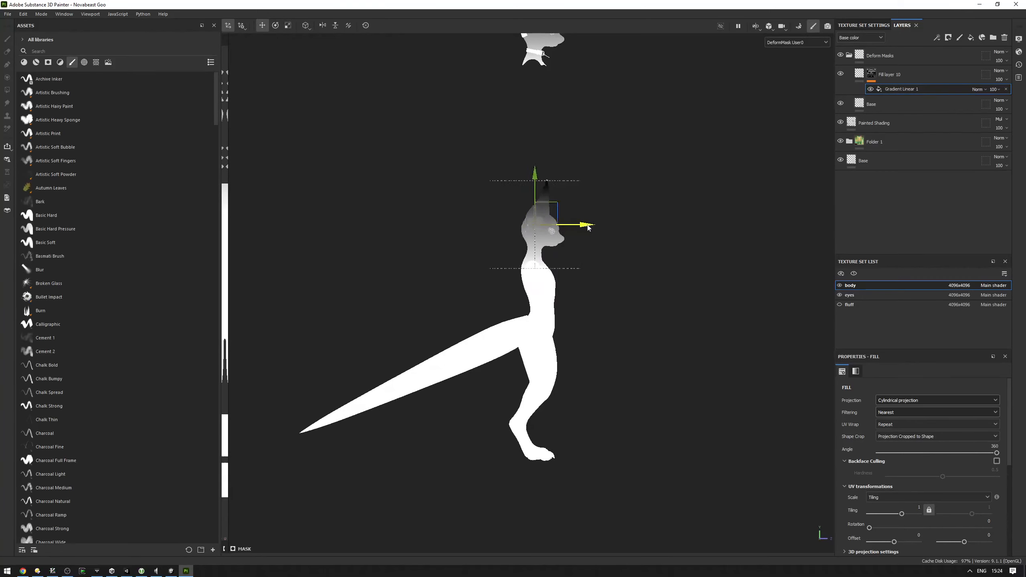
key("w")
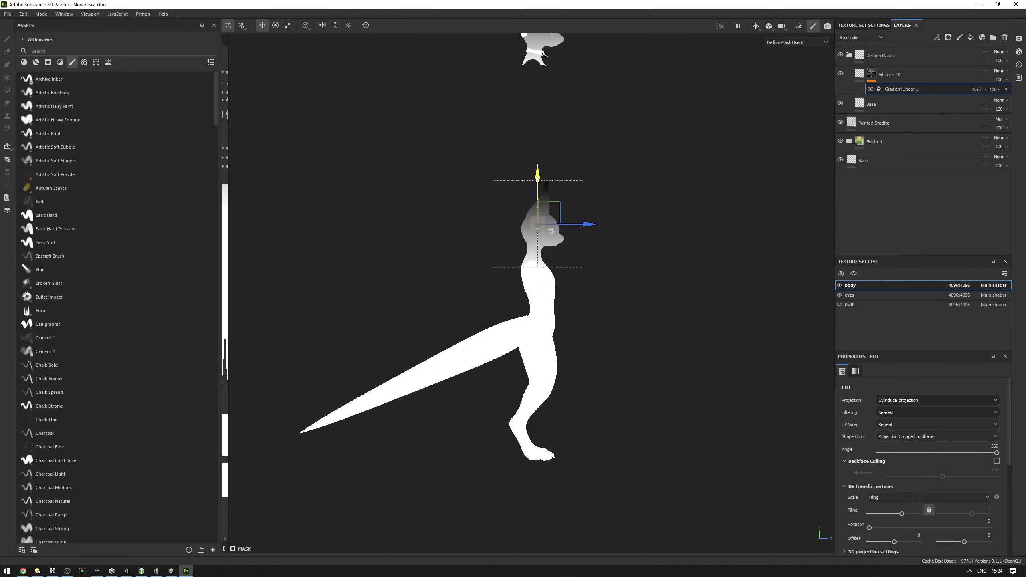
left_click_drag(538, 174, 538, 163)
Raise the gradient's Balance to about 0.95 and shift the projection sideways to centre it on the head.
scroll(926, 461, "down", 6)
left_click_drag(925, 459, 990, 460)
left_click_drag(566, 344, 591, 294, "alt")
middle_click_drag(592, 294, 537, 320, "alt")
scroll(534, 269, "up", 4)
scroll(534, 268, "up", 2)
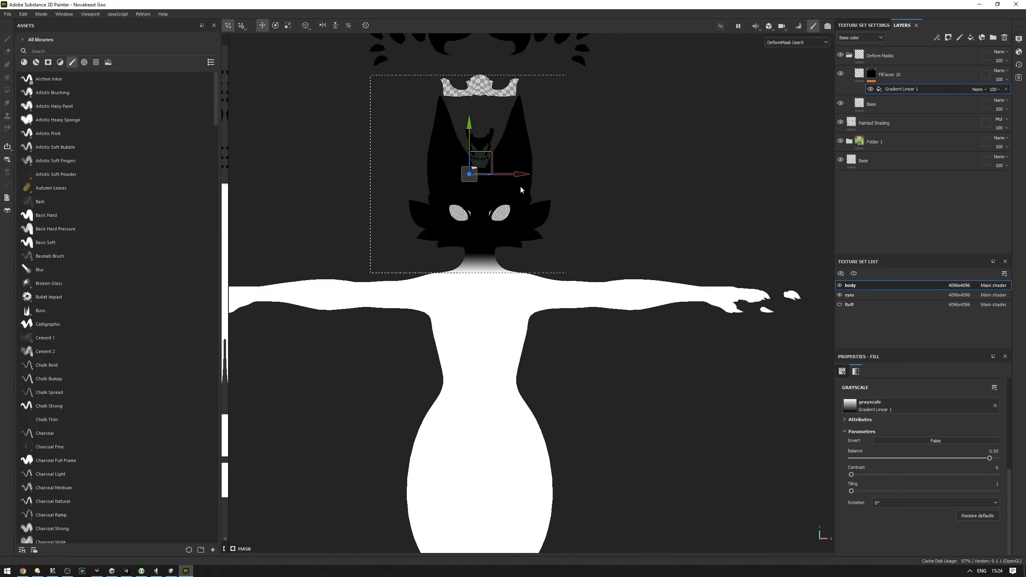
left_click(533, 178)
left_click_drag(522, 176, 531, 176)
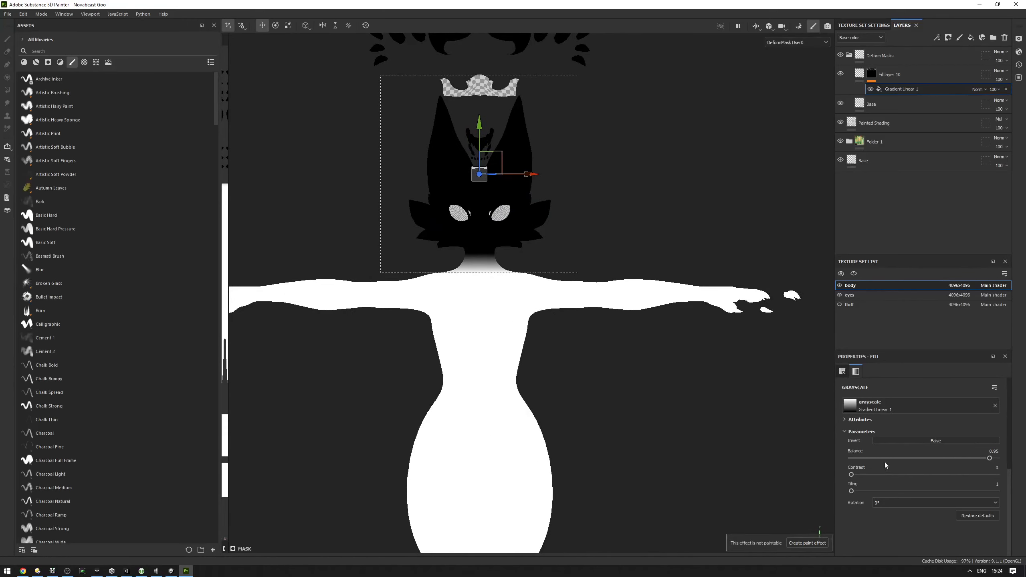
Duplicate the head's Gradient Linear 1 effect and set the copy's blending mode to Linear Dodge (Ldge).
mouse_move(497, 289)
left_mouse_down("alt+shift")
mouse_move(660, 294)
mouse_move(490, 280)
left_mouse_up("alt+shift")
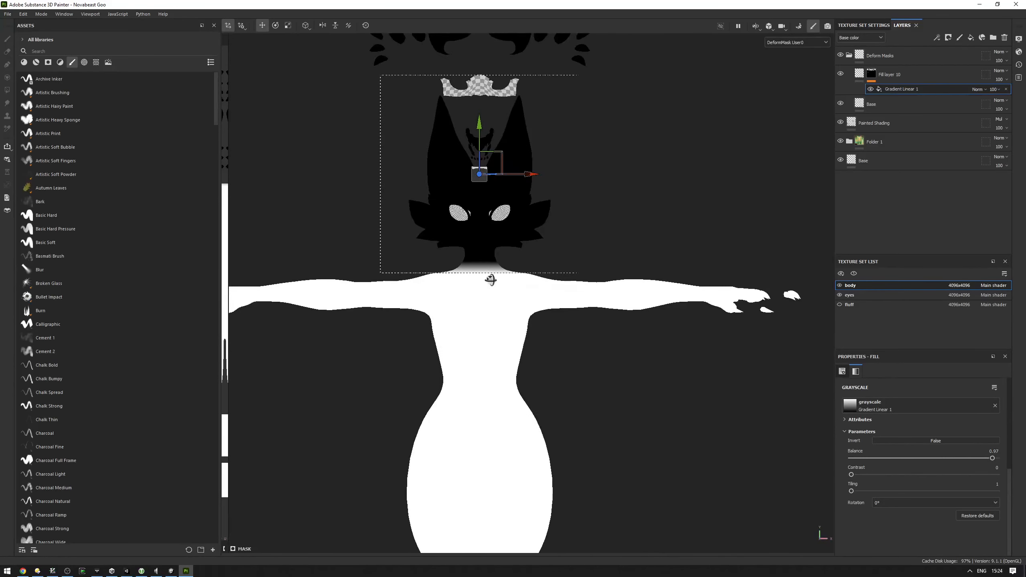
scroll(473, 268, "down", 4)
middle_click_drag(473, 269, 548, 244, "alt")
left_click_drag(573, 226, 638, 202, "alt+shift")
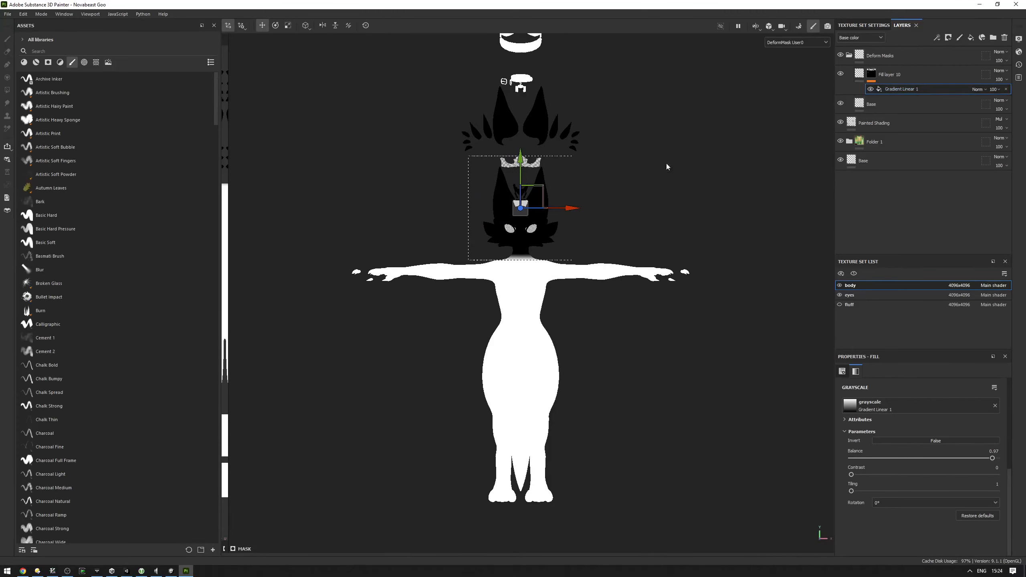
key("ctrl+d")
left_click(979, 89)
left_click(982, 170)
Rotate and move the duplicated gradient's cylindrical projection over one hand and forearm, and set its Balance to about 0.77.
middle_click_drag(531, 185, 548, 185, "alt")
key("e")
left_click_drag(548, 185, 518, 132)
key("ctrl+z")
key("w")
left_click_drag(537, 208, 356, 270)
key("r")
key("w")
left_click_drag(992, 459, 977, 460)
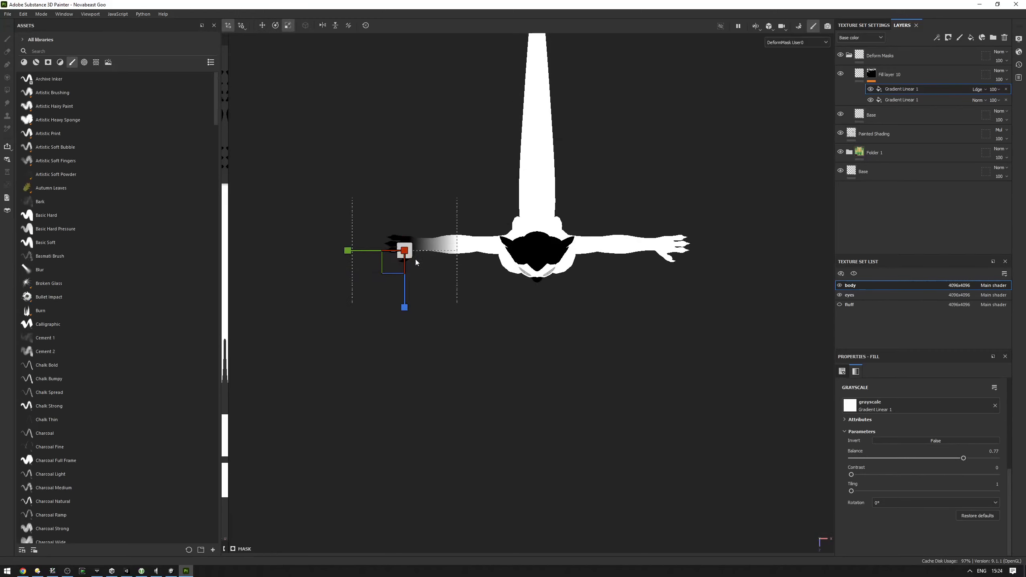
key("w")
left_click_drag(485, 230, 486, 132, "alt+shift")
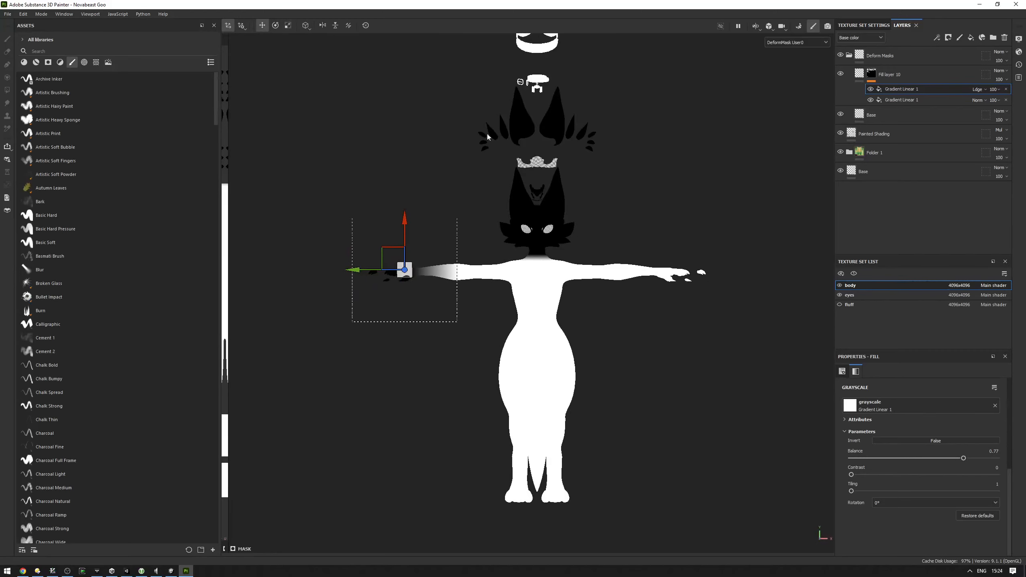
Duplicate the hand gradient effect and open the copy's 3D projection settings.
key("ctrl+d")
middle_click_drag(696, 187, 660, 164, "alt")
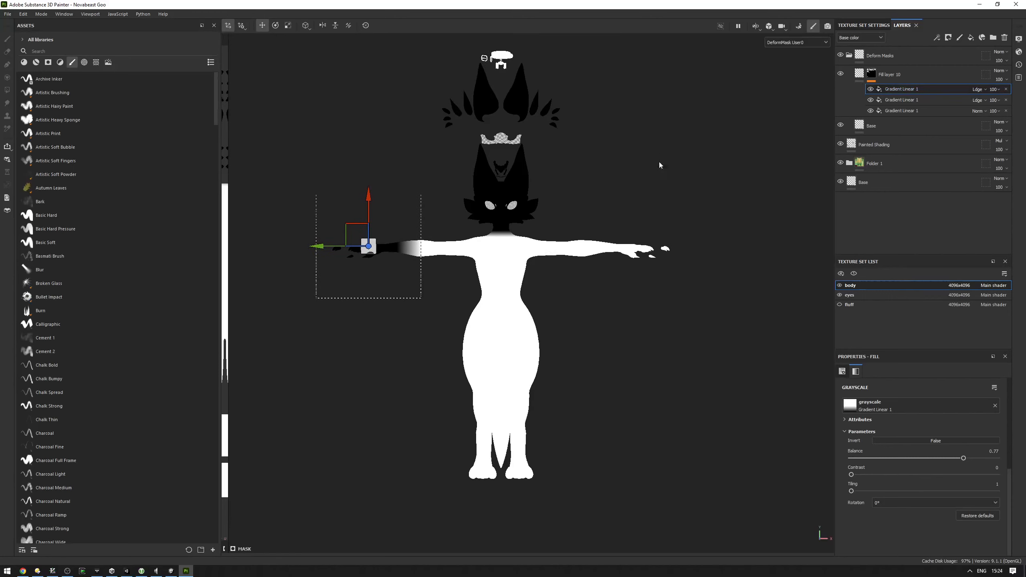
left_click(843, 371)
scroll(914, 425, "down", 5)
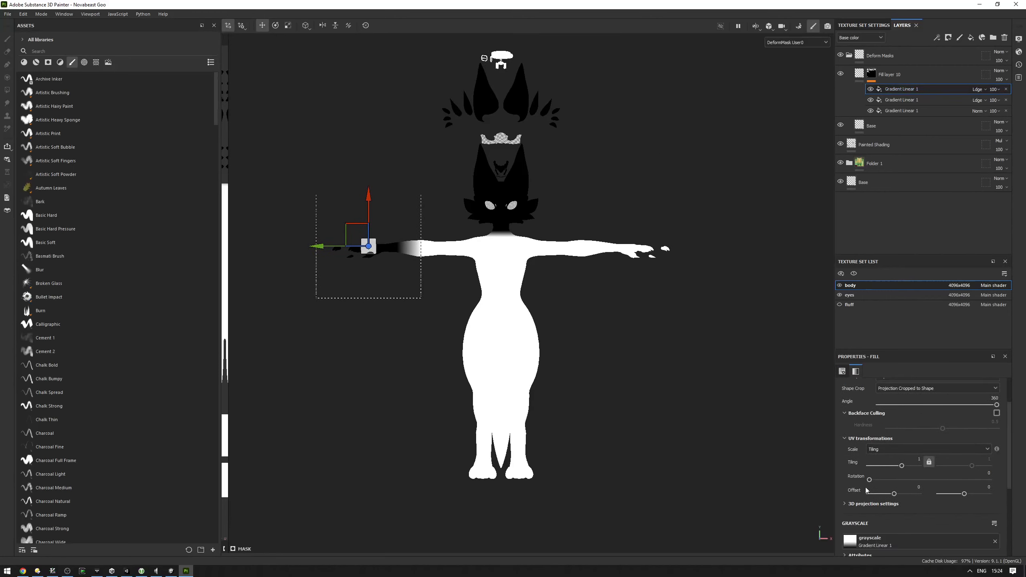
scroll(908, 507, "down", 3)
Try an X offset of -0.8 for the copied hand gradient's projection.
double_click(987, 427)
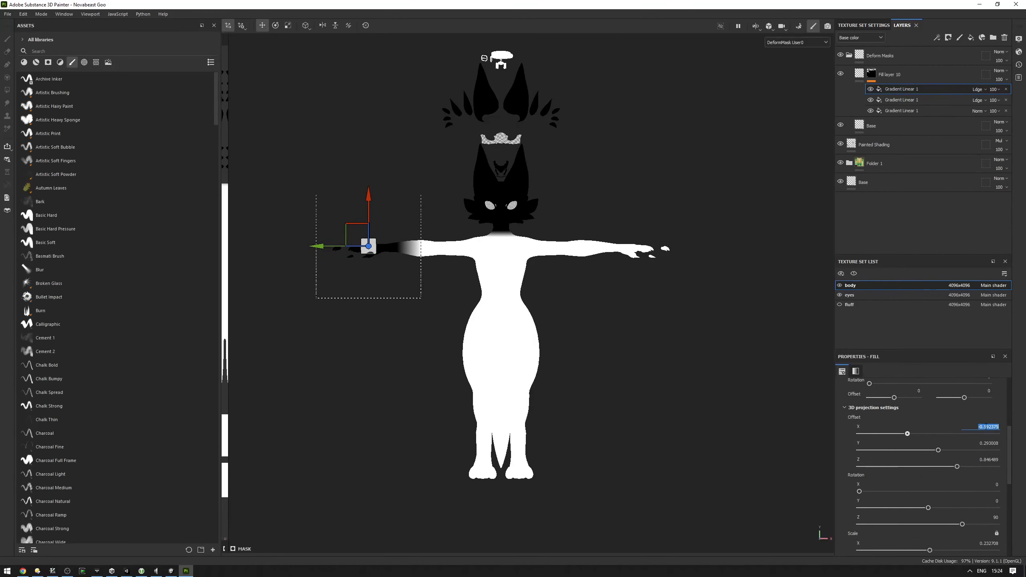
type("-0.8")
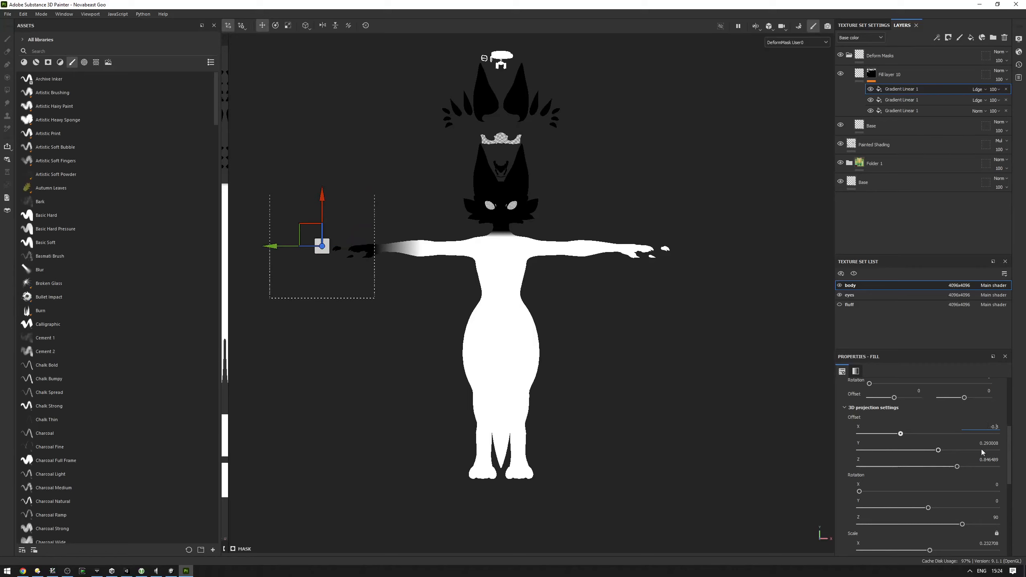
left_click(982, 450)
key("ctrl+z")
key("ctrl+z")
Set the copied gradient's projection offset X to 0.592375 to place it on the opposite hand.
left_click(997, 427)
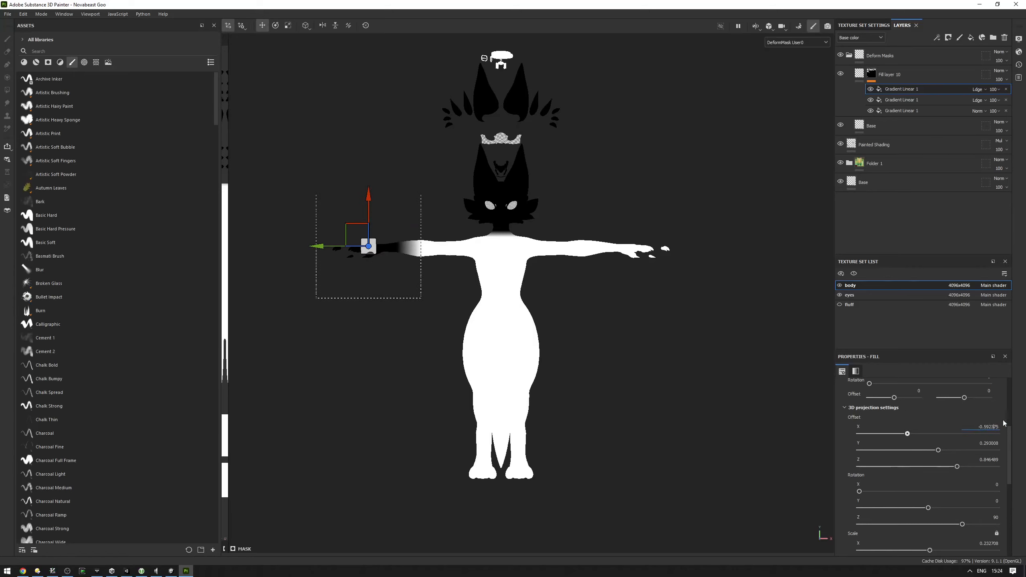
key("Return")
scroll(988, 409, "down", 1)
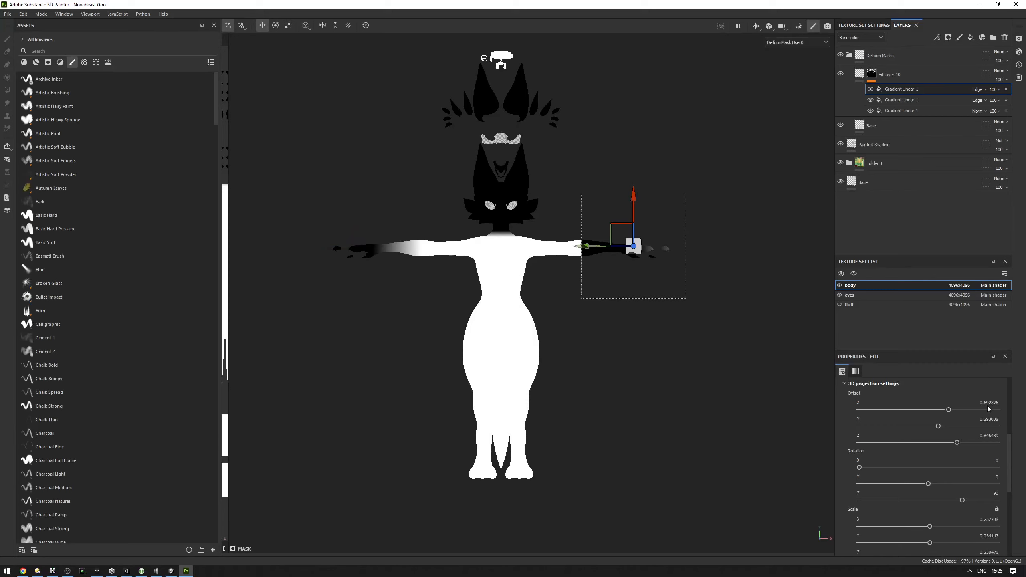
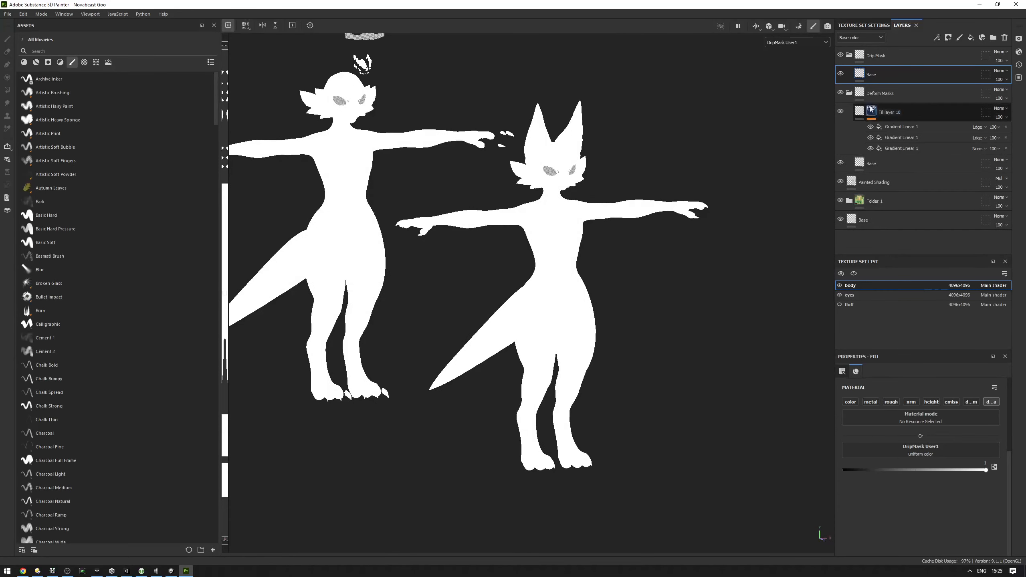
Copy Fill layer 10 with its gradient mask from the Deform Masks folder into the Drip Mask folder.
left_click(894, 113)
left_click(897, 58)
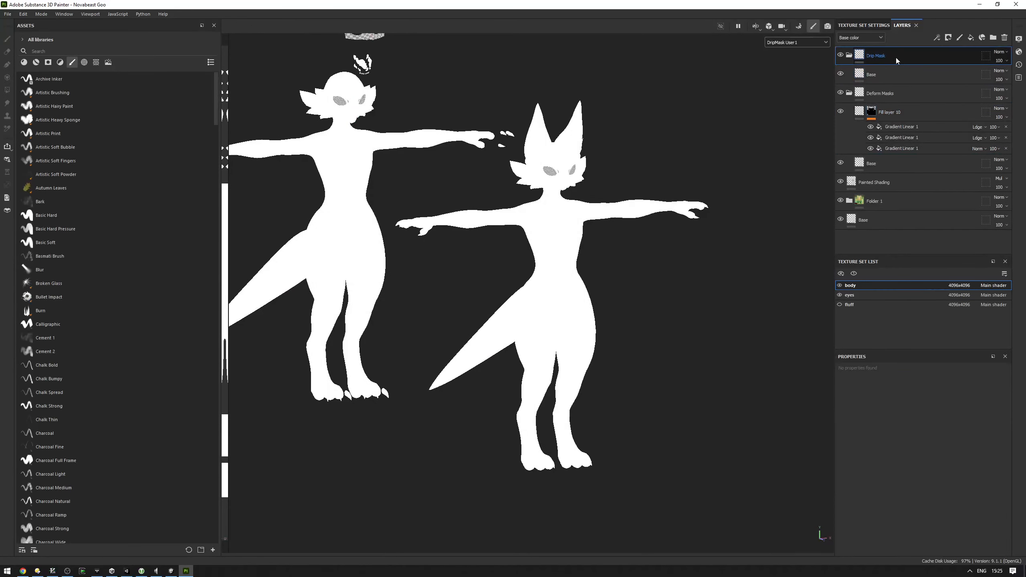
key("ctrl+v")
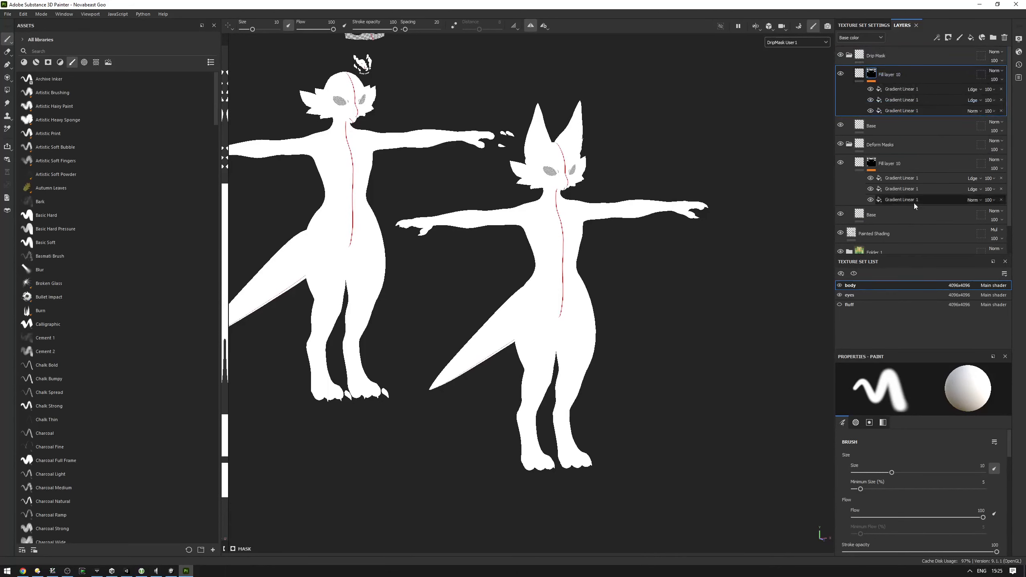
Limit the copied fill layer to the DripMask User1 channel and set its value to 0.
left_click(861, 75)
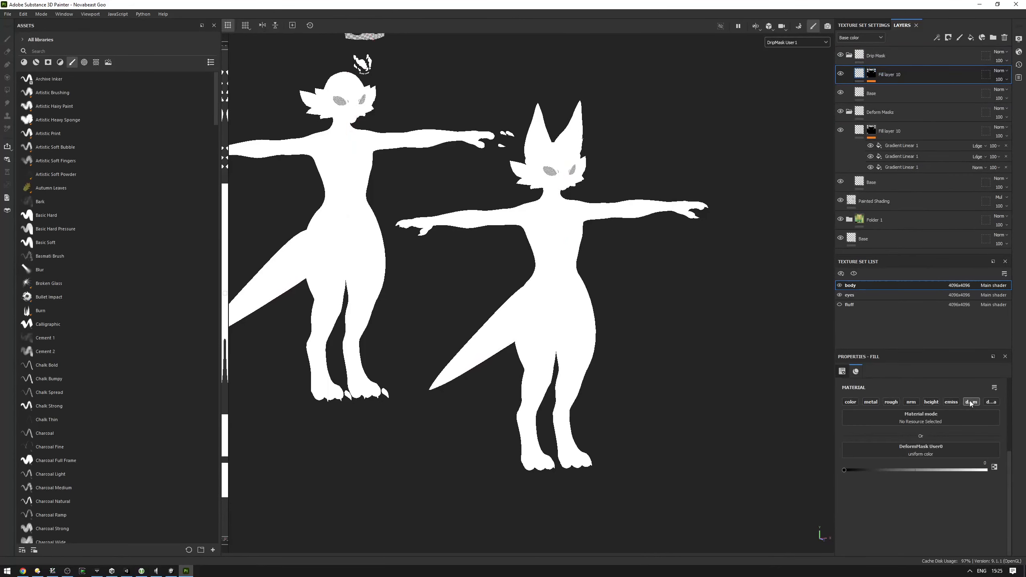
left_click_drag(986, 469, 811, 466)
left_click_drag(691, 390, 594, 327, "alt")
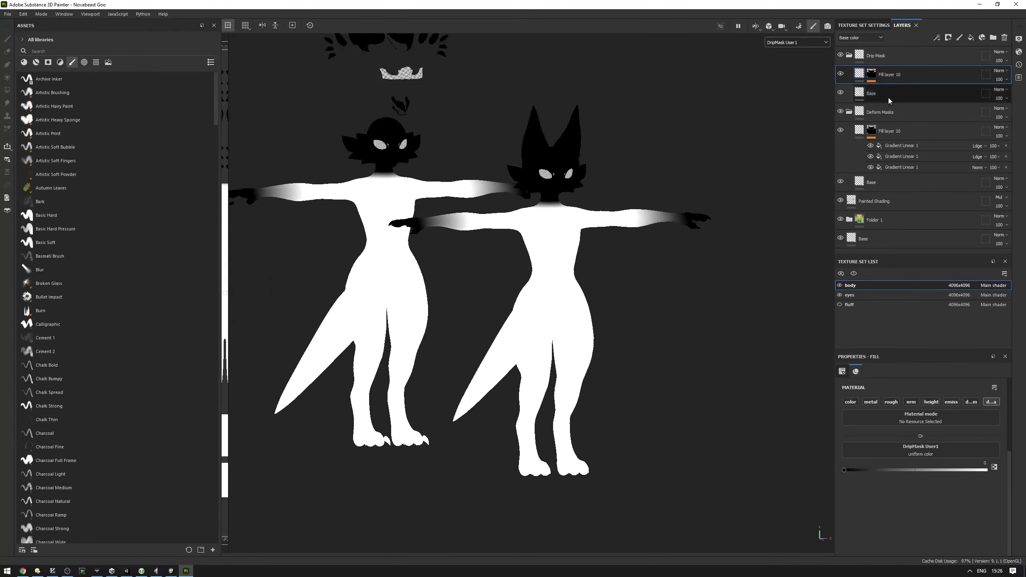
Duplicate the Drip Mask layer's top hand gradient effect and rotate its cylinder upright with rotation Z at 180.
left_click(870, 73)
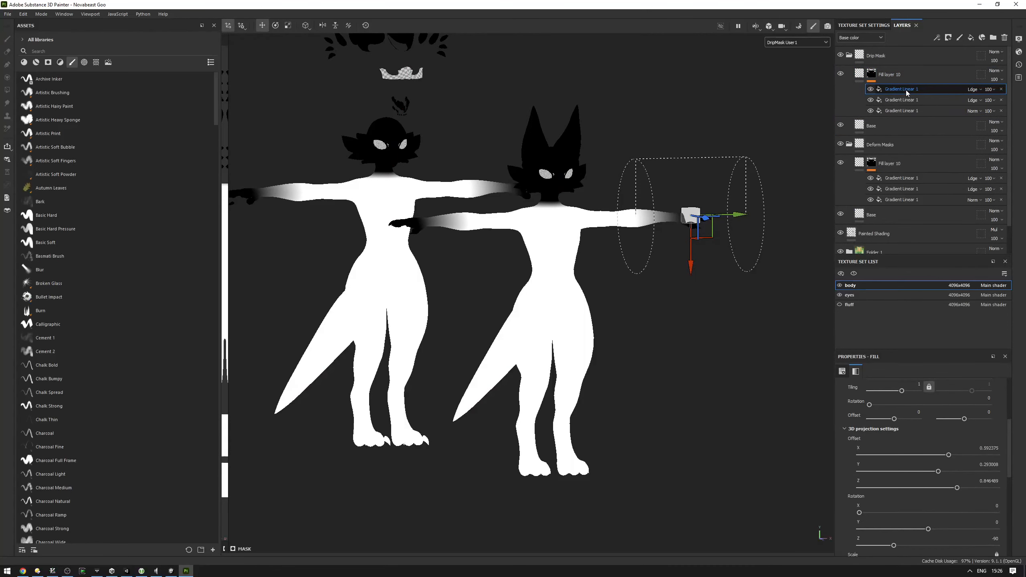
key("ctrl+d")
key("e")
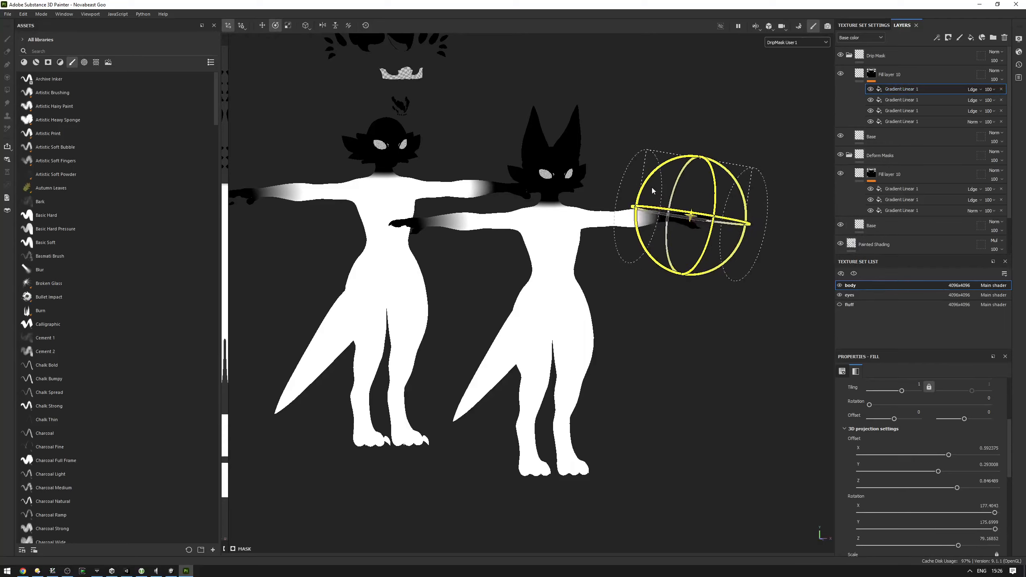
left_click_drag(748, 189, 666, 172)
key("w")
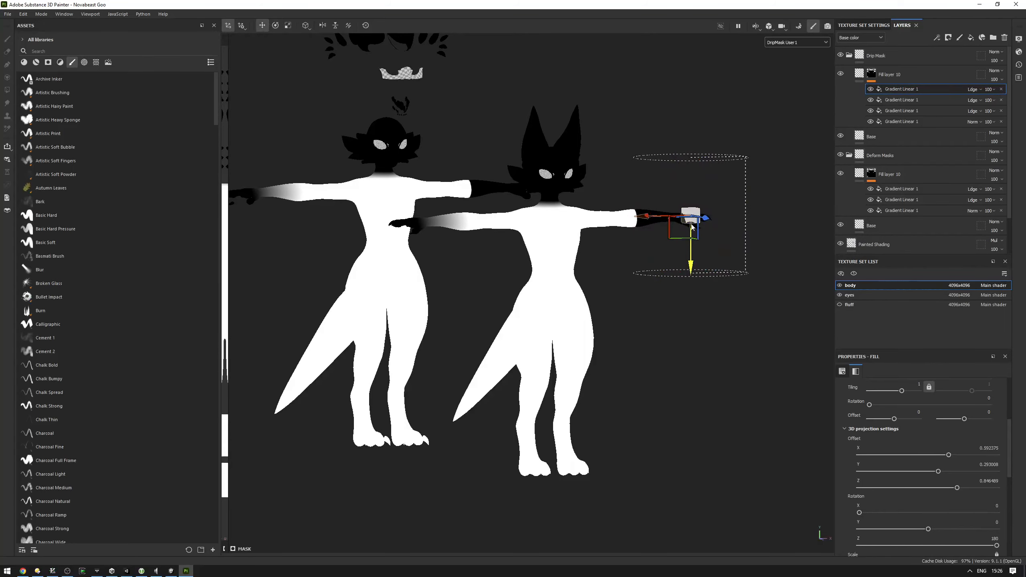
Move and scale the upright gradient cylinder around both feet and lower legs, with its Balance at about 0.69.
left_click_drag(691, 227, 544, 486)
left_click_drag(499, 526, 500, 498)
key("r")
left_click_drag(499, 513, 424, 378)
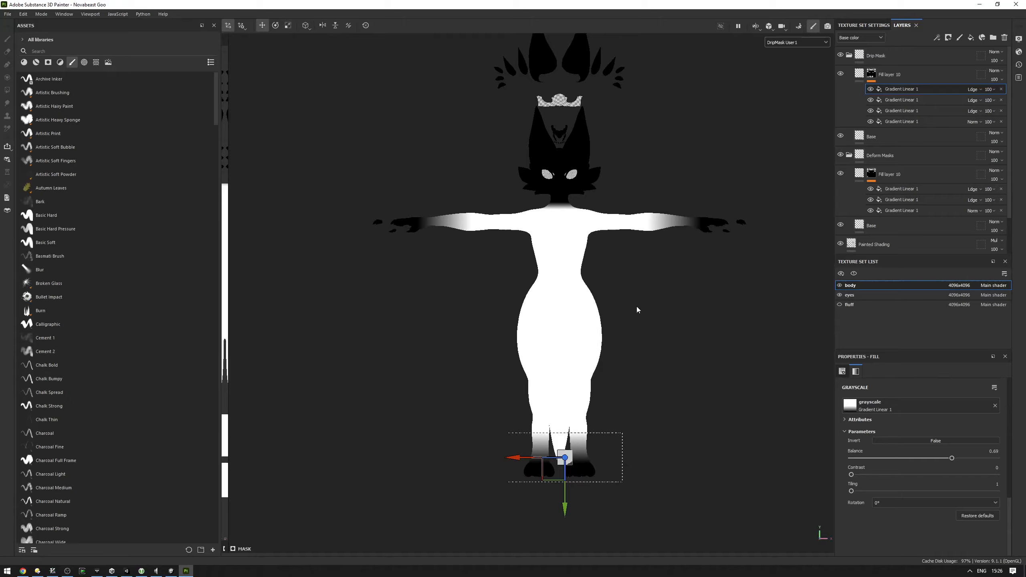
Examine the drip mask's gradient falloff on the feet, arms and neck from several angles.
left_click_drag(637, 310, 553, 271, "alt")
scroll(600, 277, "up", 5)
middle_click_drag(553, 271, 612, 353, "alt")
left_click_drag(611, 353, 625, 299, "alt")
scroll(622, 291, "down", 2)
middle_click_drag(622, 291, 611, 247, "alt")
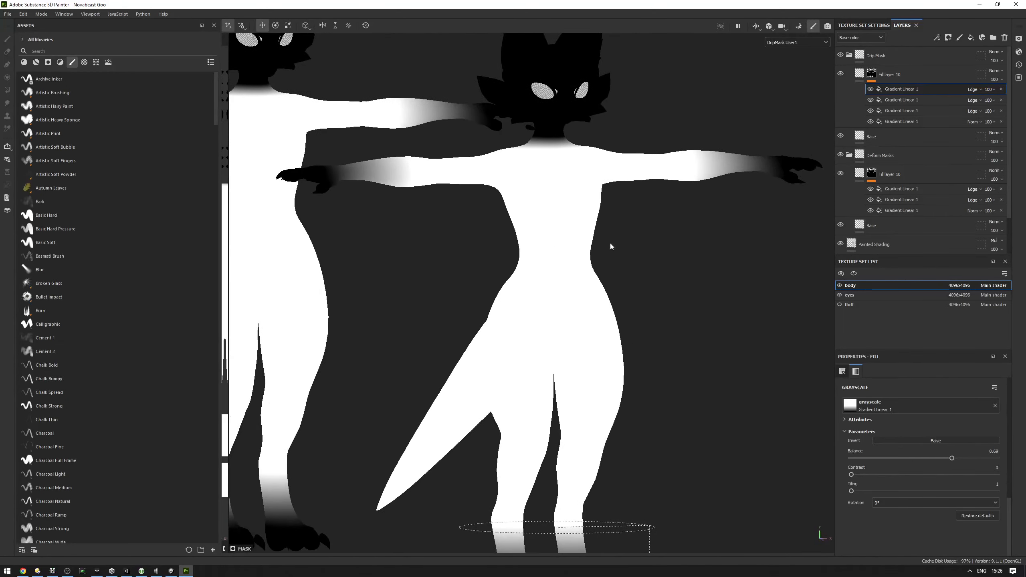
left_click_drag(610, 246, 616, 220, "alt")
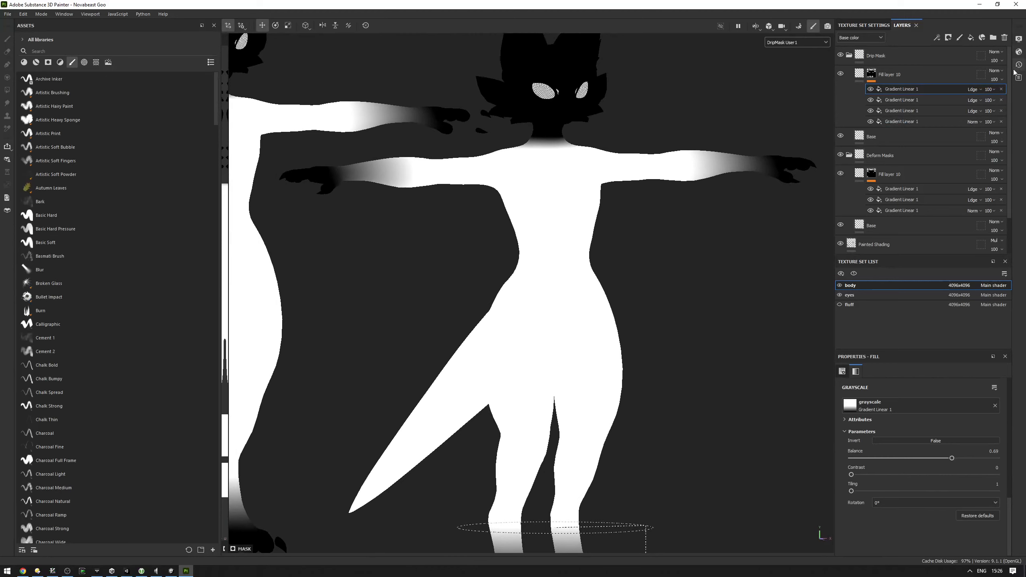
Enable the mesh wireframe in the display settings and close the settings.
left_click(1019, 39)
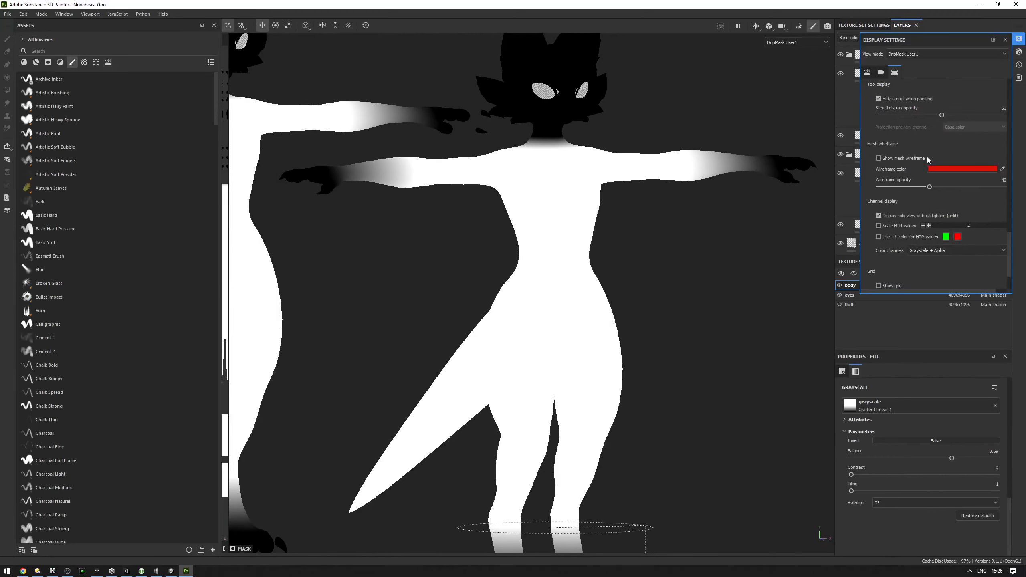
scroll(903, 177, "up", 20)
scroll(905, 213, "down", 19)
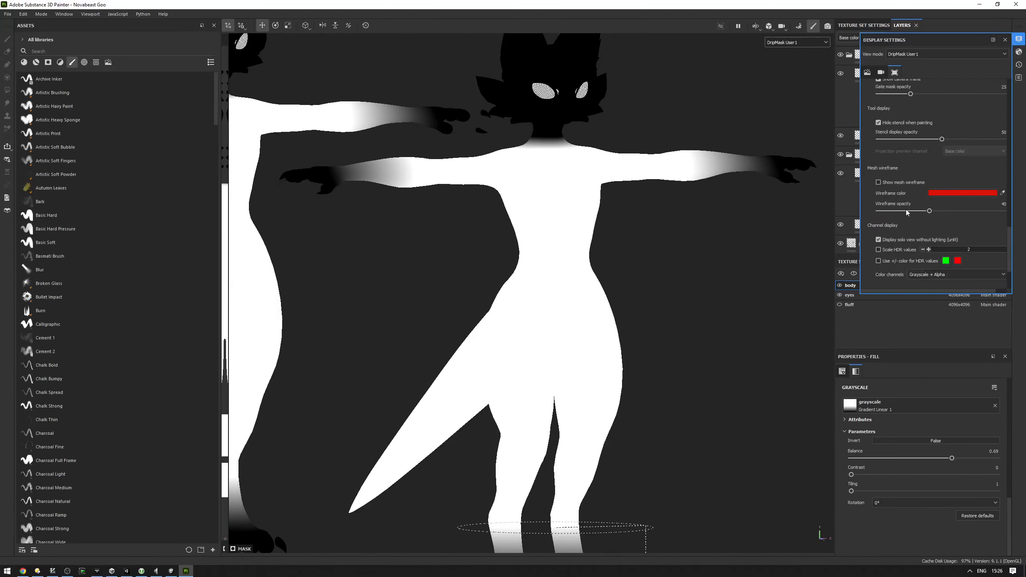
scroll(907, 209, "up", 3)
scroll(891, 209, "down", 4)
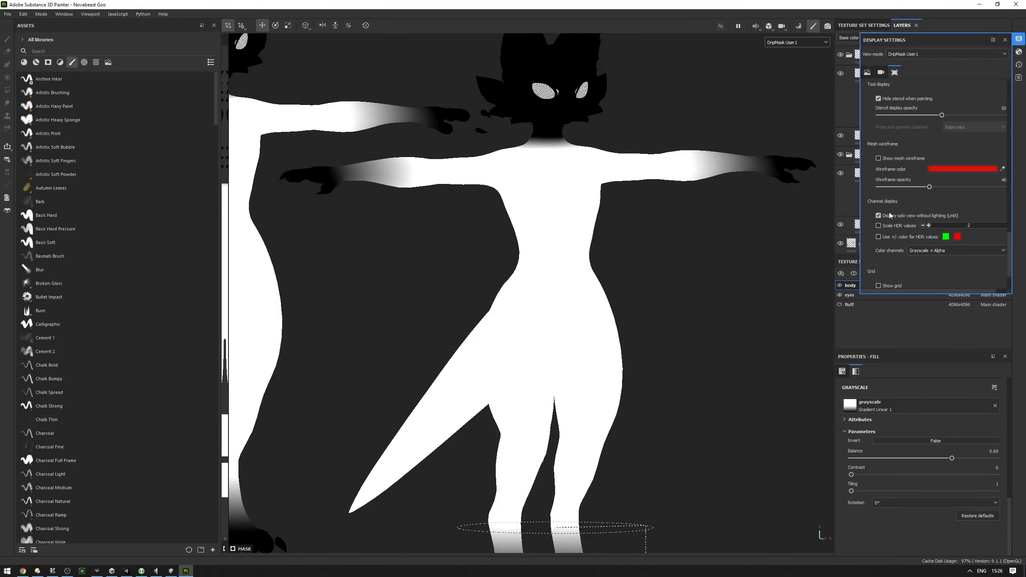
left_click(899, 158)
left_click_drag(696, 245, 662, 280, "alt")
middle_click_drag(661, 279, 654, 286, "alt")
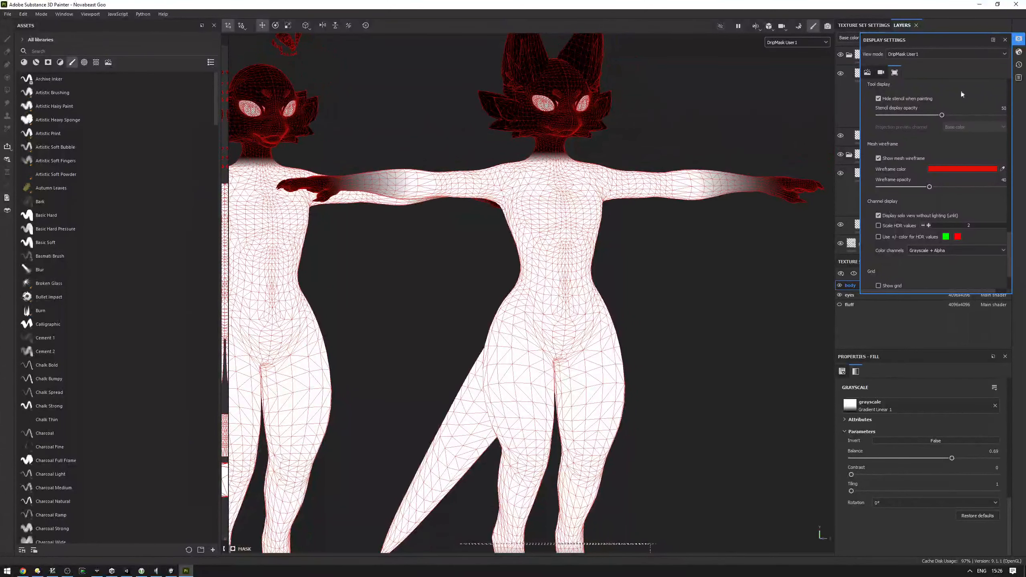
left_click(1004, 40)
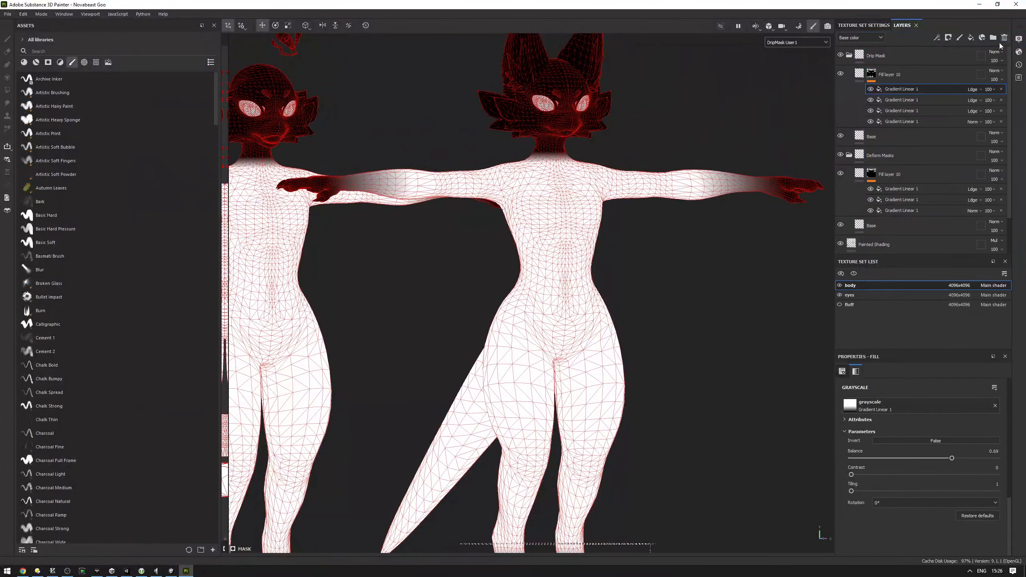
Add a black-masked fill layer above Fill layer 10 in the Drip Mask folder, affecting only DripMask User1 with value 0.
left_click(893, 71)
left_click(970, 38)
right_click(886, 73)
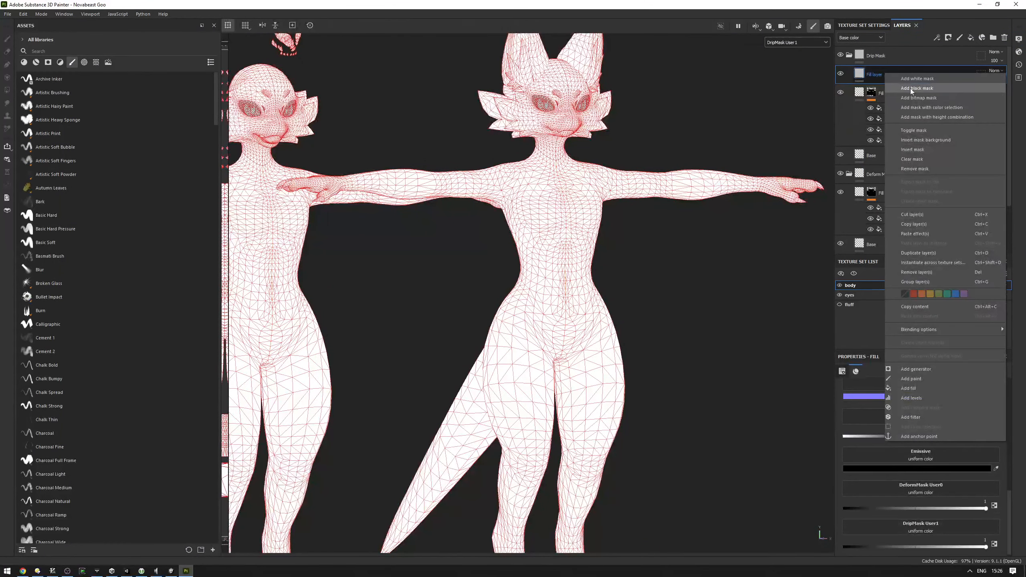
left_click(912, 89)
scroll(977, 404, "up", 3)
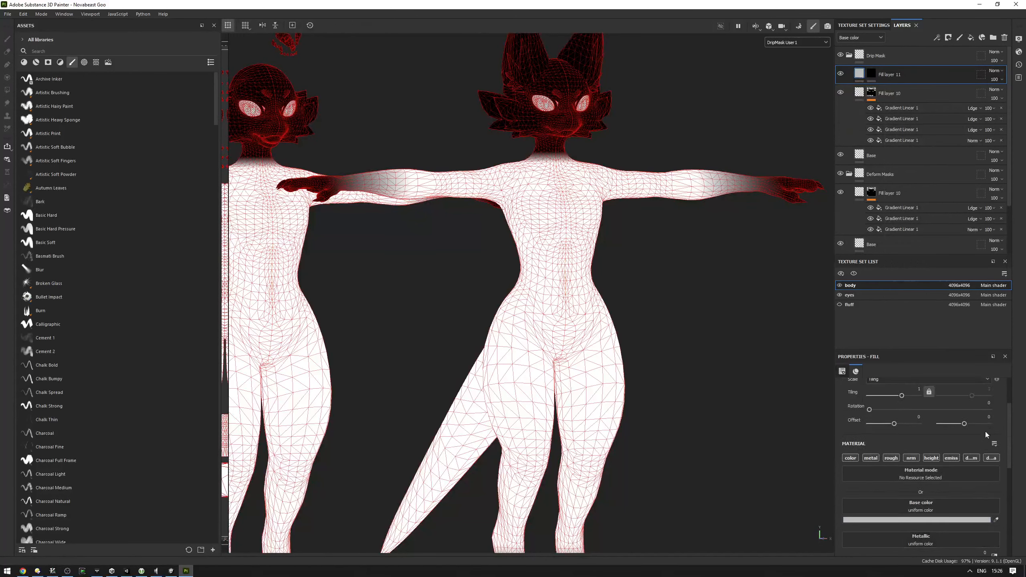
left_click(988, 460)
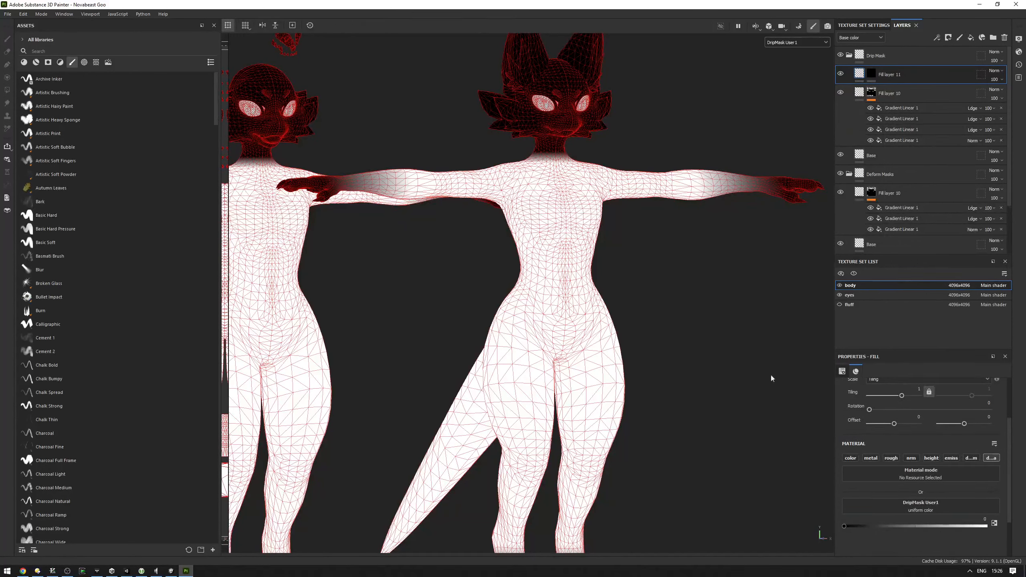
Paint the chest area symmetrically into the new fill layer's mask with the Basic Soft brush.
key("1")
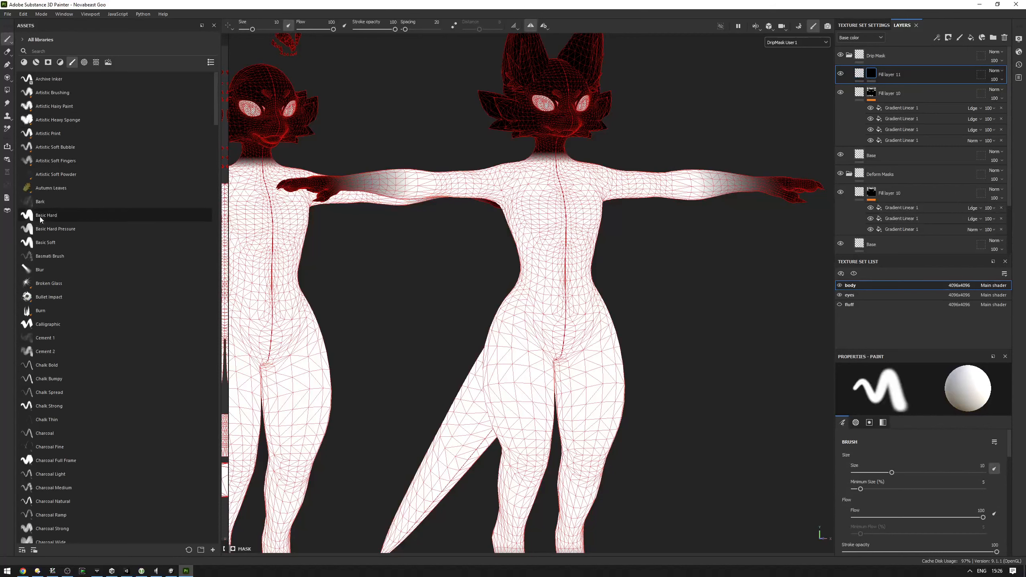
left_click(56, 242)
scroll(560, 255, "up", 3)
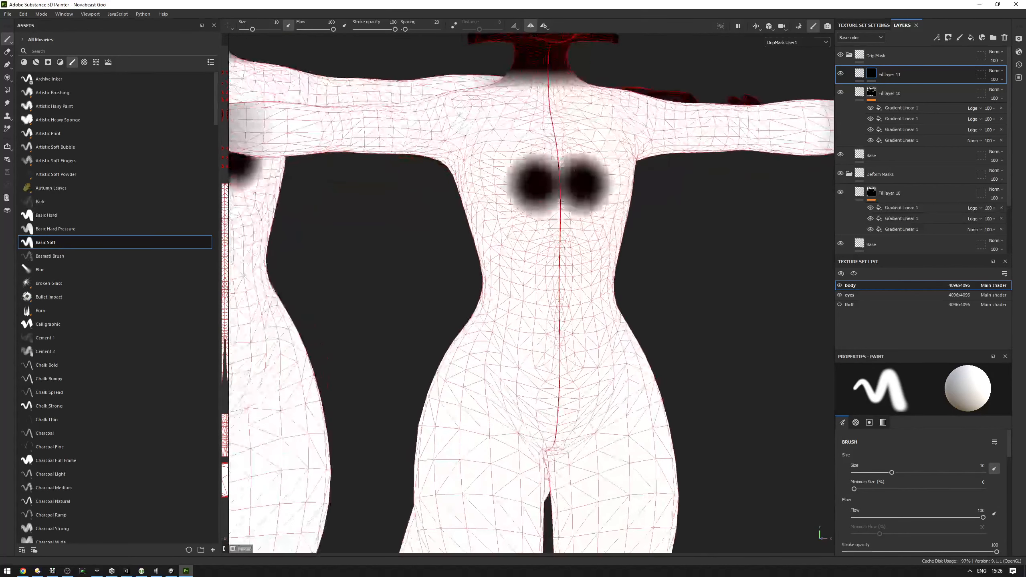
scroll(573, 180, "up", 2)
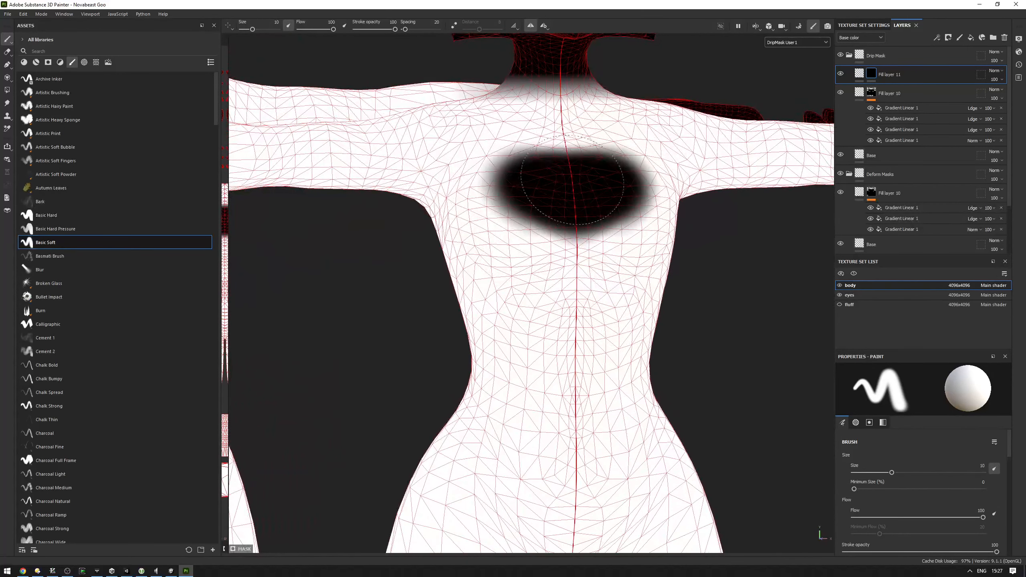
mouse_move(573, 180)
left_mouse_down()
mouse_move(493, 213)
mouse_move(530, 204)
left_mouse_up()
mouse_move(522, 192)
left_mouse_down()
mouse_move(497, 196)
mouse_move(484, 244)
mouse_move(517, 259)
left_mouse_up()
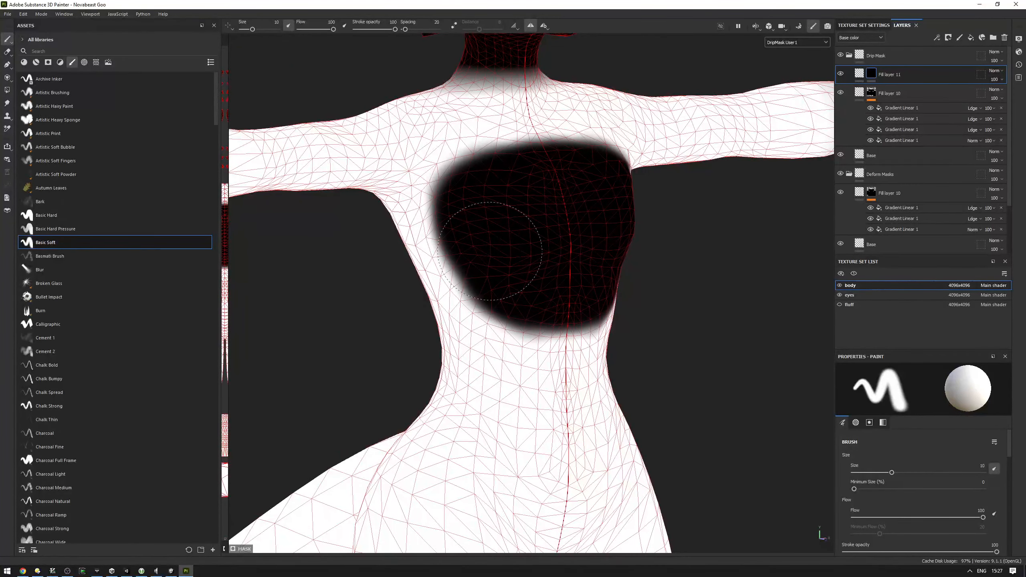
Undo the last mask stroke and paint the crotch area symmetrically into Fill layer 11's mask with the Basic Soft brush.
left_click_drag(542, 172, 530, 245, "alt")
middle_click_drag(530, 245, 511, 121, "alt")
mouse_move(511, 162)
left_mouse_down("alt")
mouse_move(502, 195)
mouse_move(510, 202)
left_mouse_up("alt")
left_click_drag(547, 359, 536, 319, "alt")
middle_click_drag(536, 319, 540, 254, "alt")
scroll(546, 202, "up", 4)
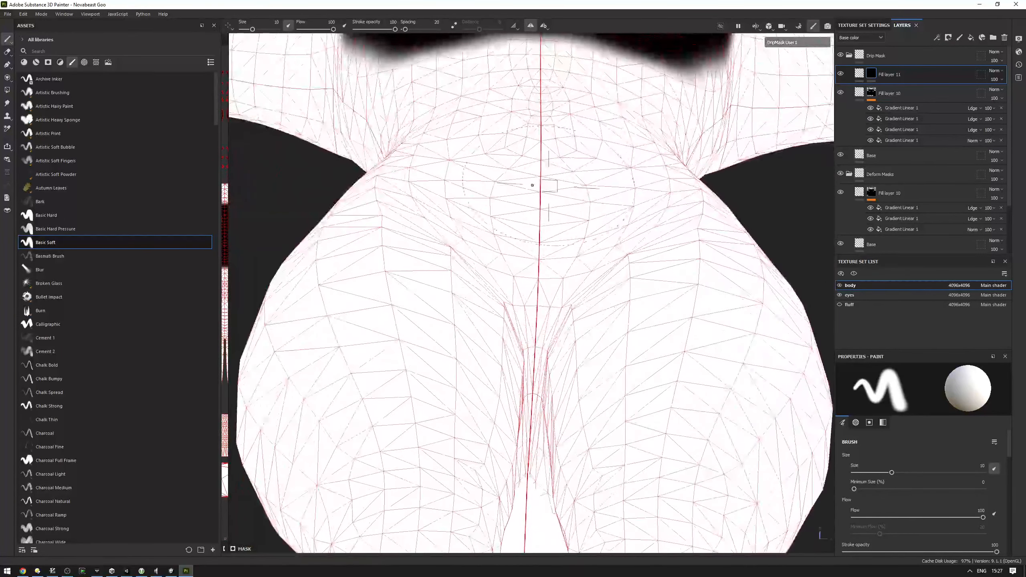
scroll(541, 308, "up", 3)
key("ctrl+z")
left_click_drag(540, 293, 534, 327)
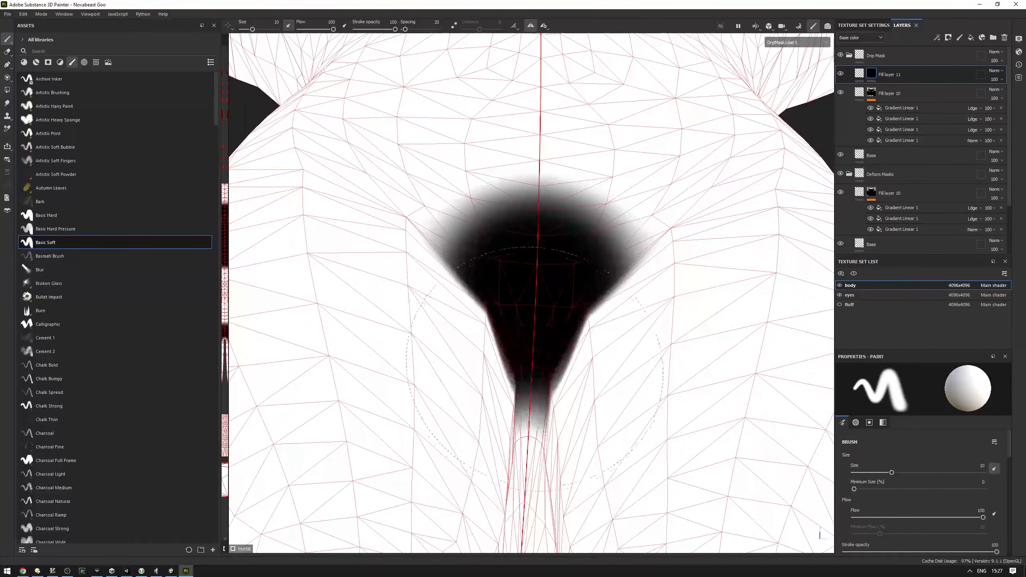
Extend the painted mask along the body's underside between the legs toward the tail base.
middle_click_drag(534, 340, 536, 174, "alt")
mouse_move(525, 291)
left_mouse_down("alt")
mouse_move(520, 205)
mouse_move(519, 258)
left_mouse_up("alt")
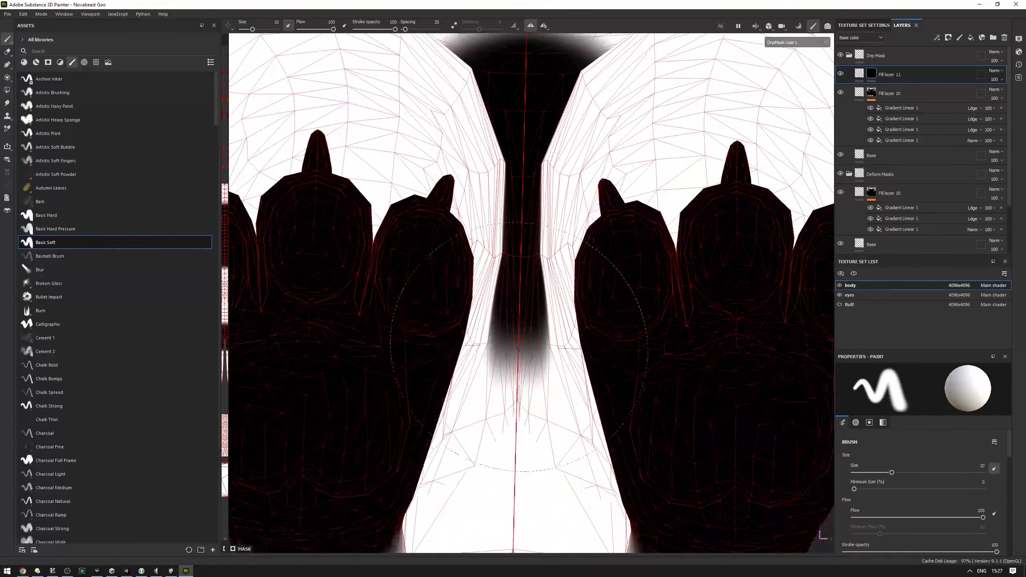
left_click_drag(519, 347, 518, 356)
middle_click_drag(519, 356, 525, 252, "alt")
left_click_drag(523, 322, 524, 349)
mouse_move(525, 350)
left_mouse_down("alt")
mouse_move(536, 340)
mouse_move(572, 184)
mouse_move(316, 287)
mouse_move(626, 277)
mouse_move(404, 285)
mouse_move(449, 372)
mouse_move(518, 263)
left_mouse_up("alt")
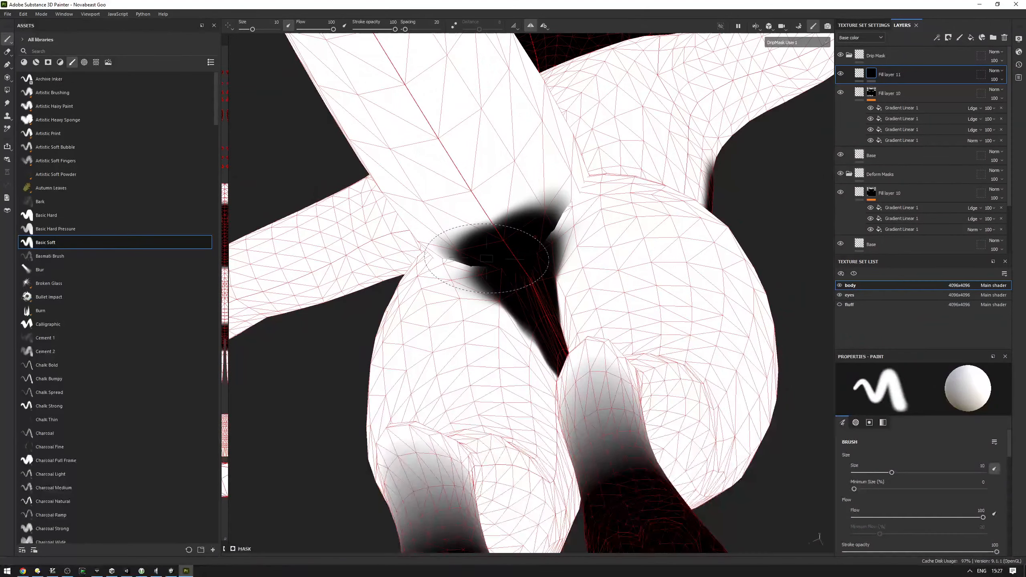
mouse_move(521, 257)
left_mouse_down("alt")
mouse_move(711, 315)
mouse_move(687, 262)
mouse_move(619, 234)
mouse_move(408, 300)
mouse_move(548, 317)
left_mouse_up("alt")
middle_click_drag(548, 316, 537, 417, "alt")
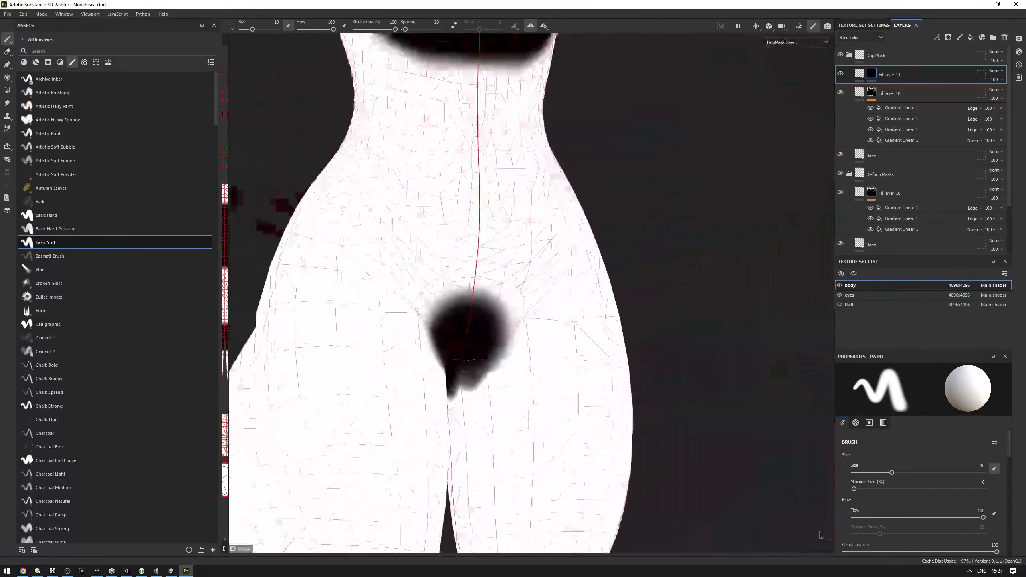
scroll(497, 283, "down", 4)
left_click_drag(489, 270, 468, 277, "alt")
key("f")
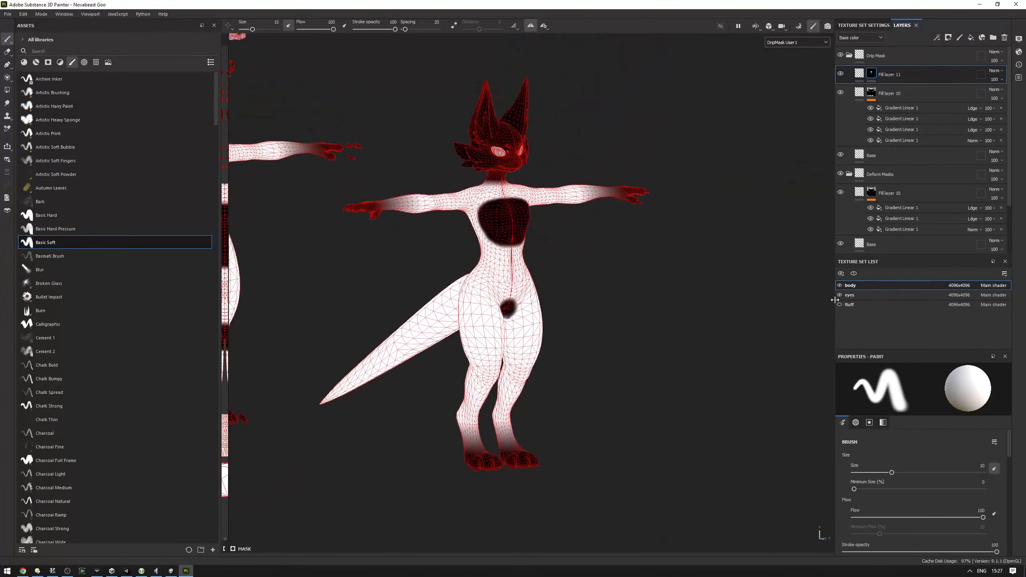
Show the fluff texture set and examine how the mane, chest and tail fluff sit over the masked body.
left_click(840, 304)
left_click_drag(525, 250, 562, 215, "alt")
scroll(568, 245, "up", 4)
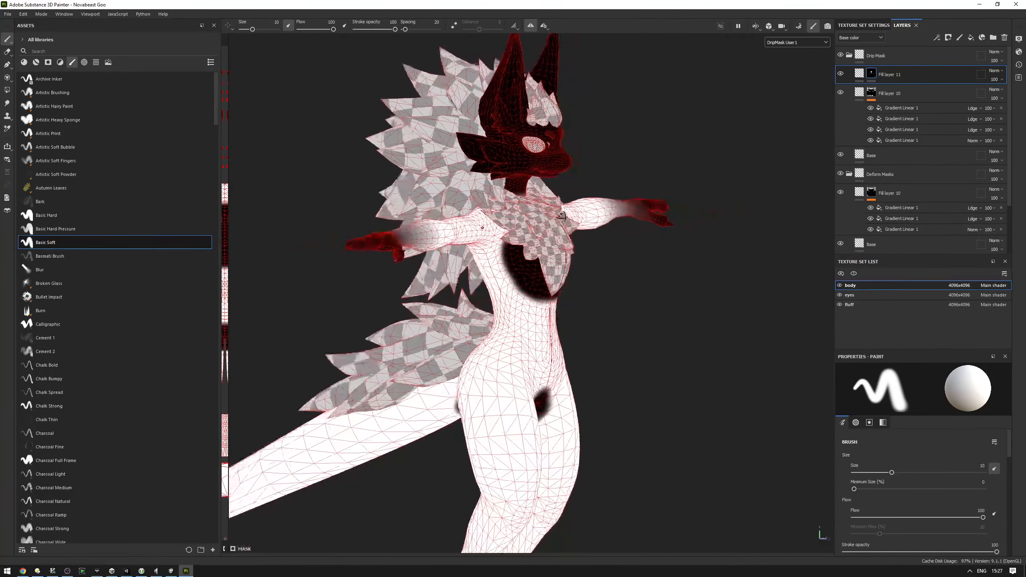
middle_click_drag(504, 91, 596, 81, "alt")
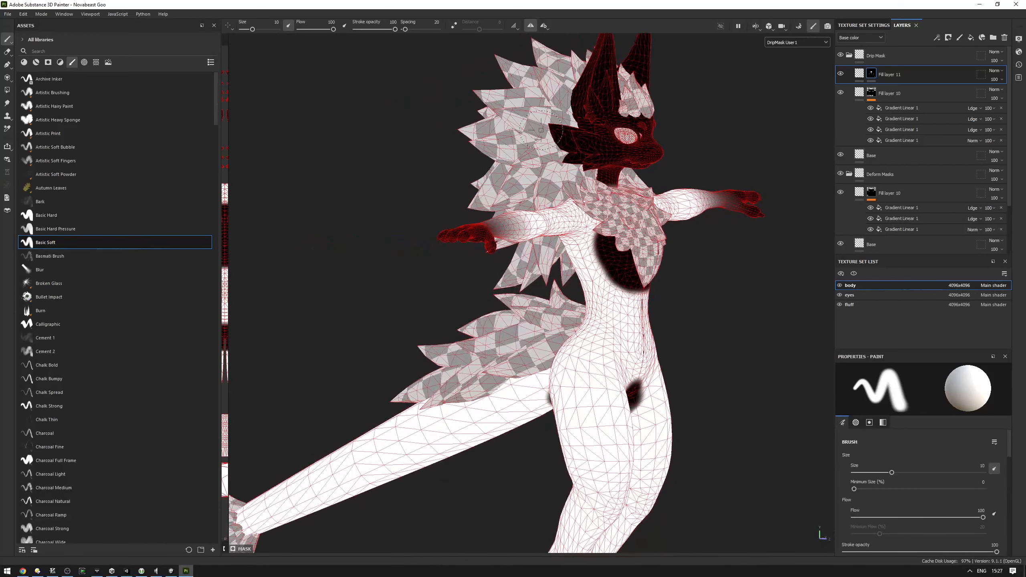
left_click_drag(568, 137, 555, 178, "alt")
middle_click_drag(554, 178, 522, 181, "alt")
Collapse the Drip Mask and Deform Masks folders and select both.
left_click(850, 55)
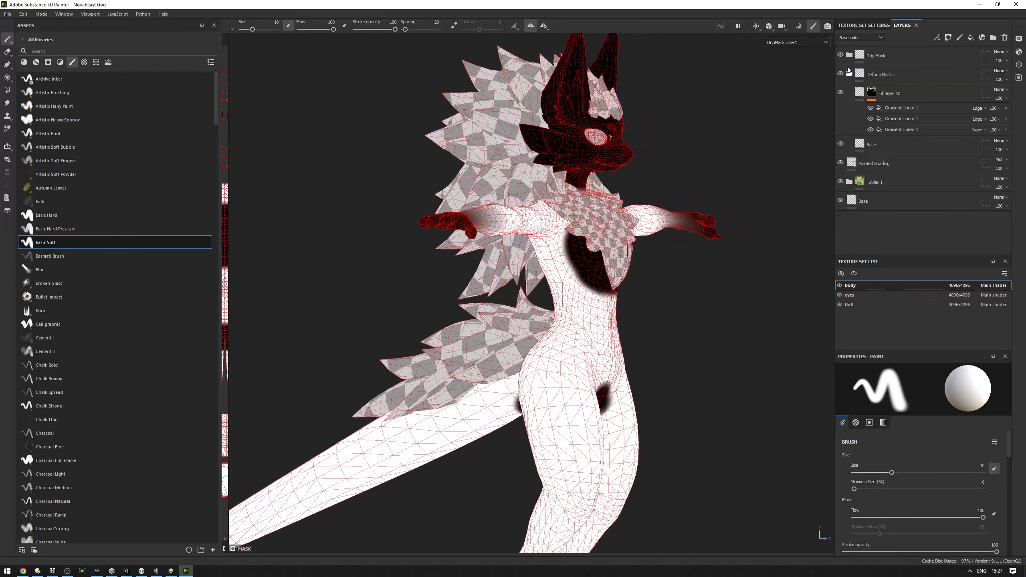
left_click(850, 74)
left_click_drag(643, 131, 598, 132, "alt")
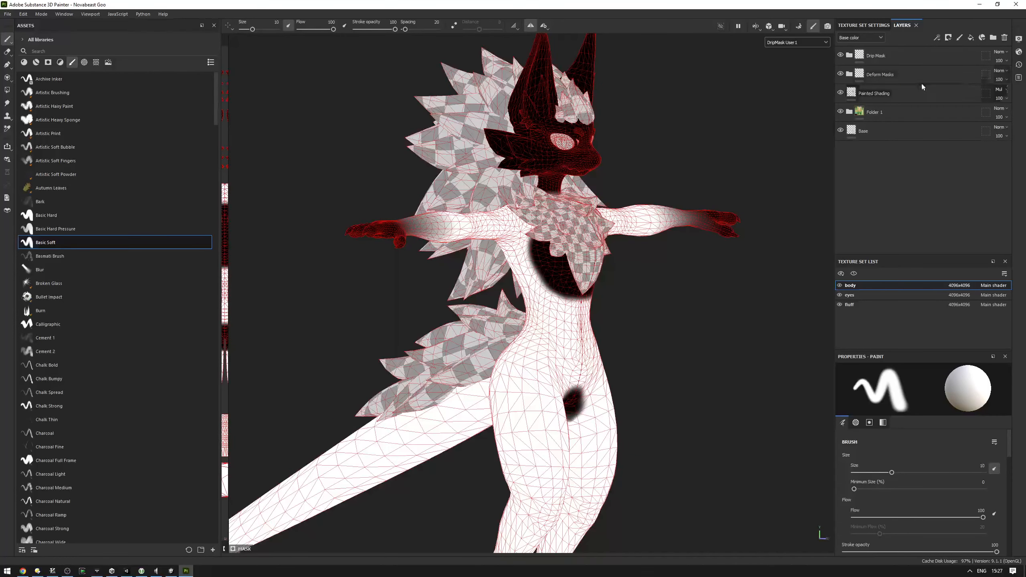
left_click(923, 79)
left_click(920, 63, "shift")
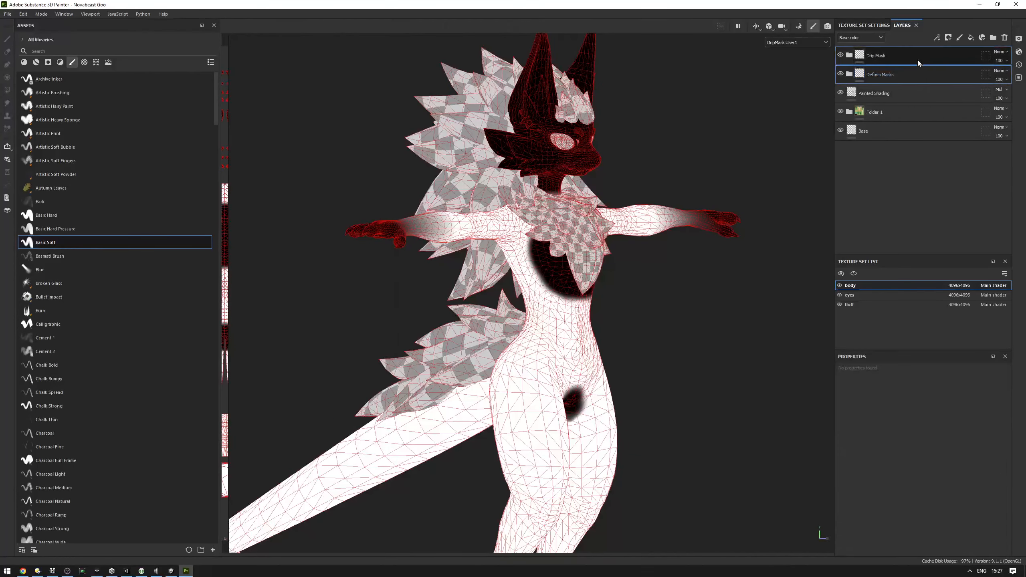
left_click(855, 305)
left_click_drag(601, 169, 573, 170, "alt")
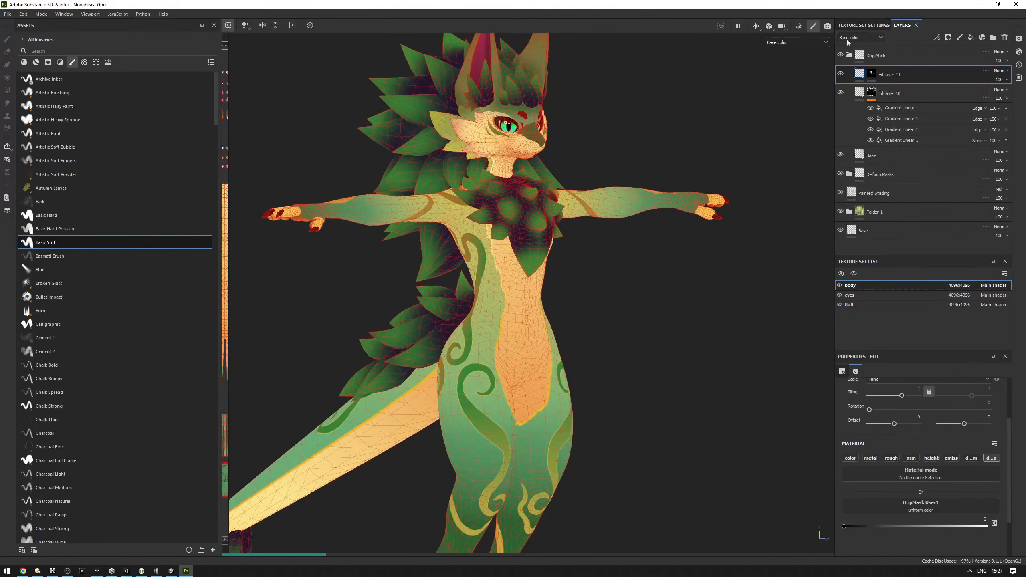
Add a User0 channel to the fluff texture set, named DeformMask User0 to match the body set, with format L8.
left_click(871, 28)
double_click(871, 157)
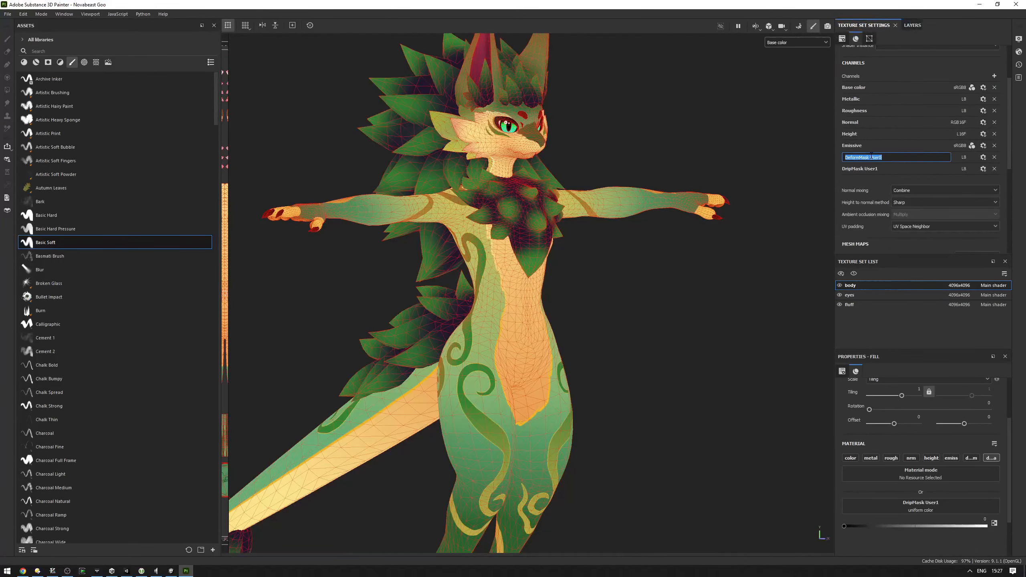
left_click(856, 304)
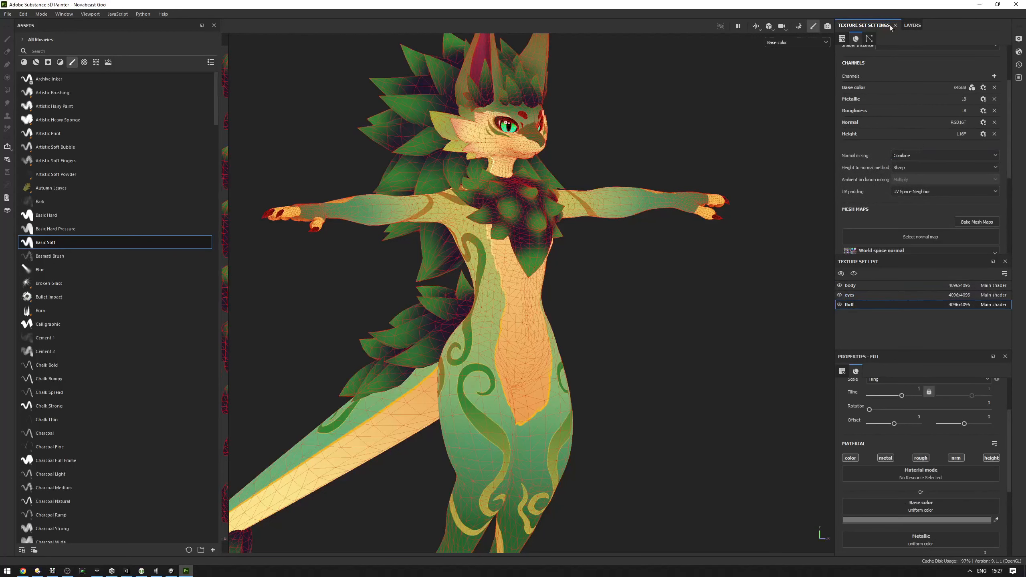
left_click(994, 77)
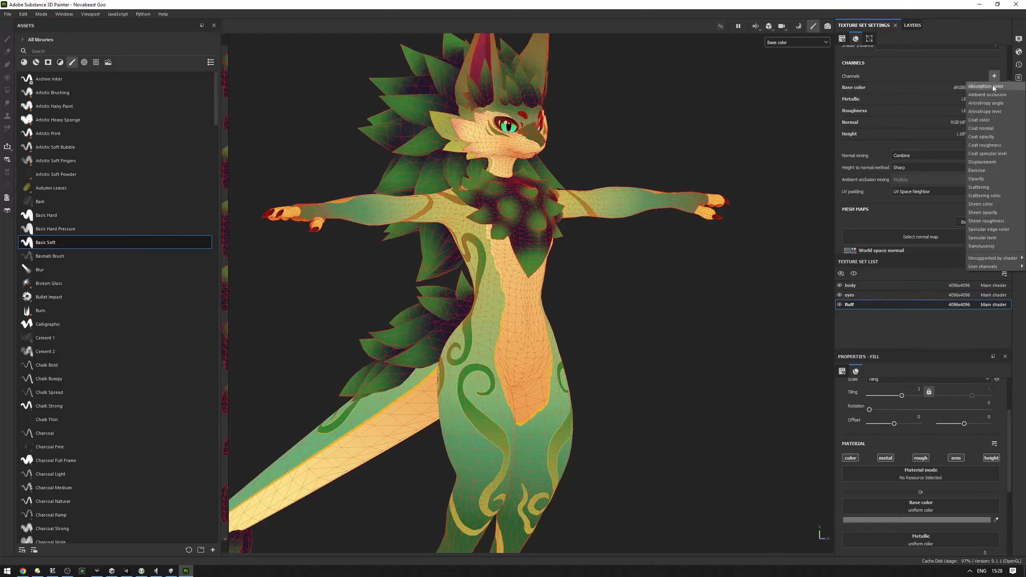
mouse_move(992, 267)
left_click(957, 268)
double_click(860, 146)
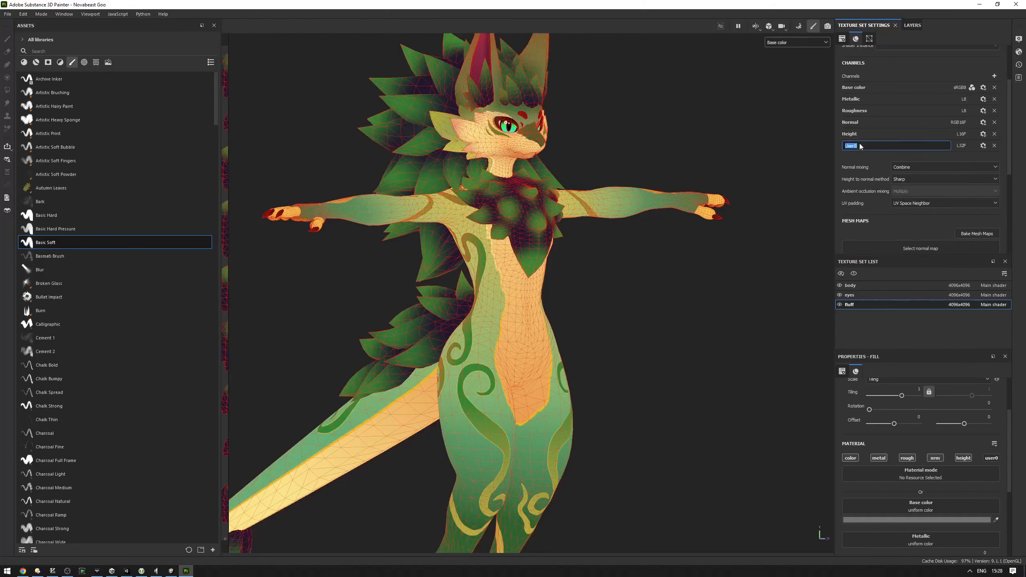
left_click(983, 146)
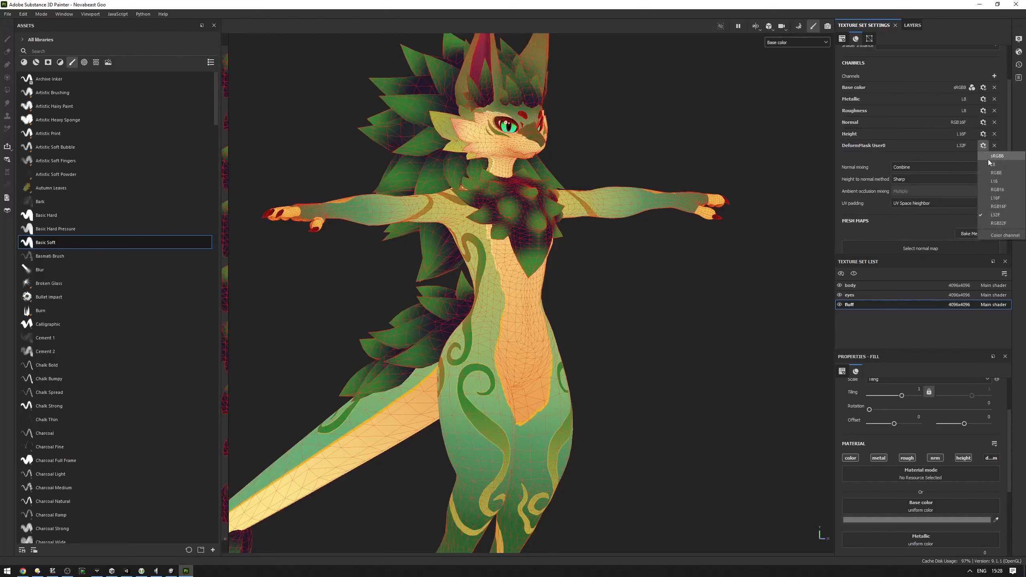
left_click(990, 162)
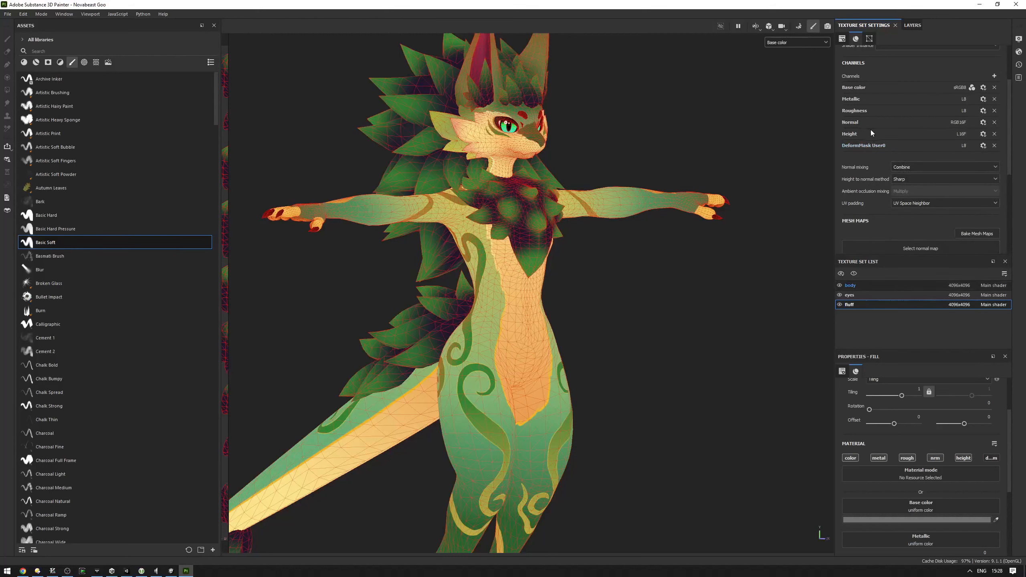
Add a User1 channel to the fluff texture set, named DripMask User1 to match the body set, with format L8.
left_click(870, 286)
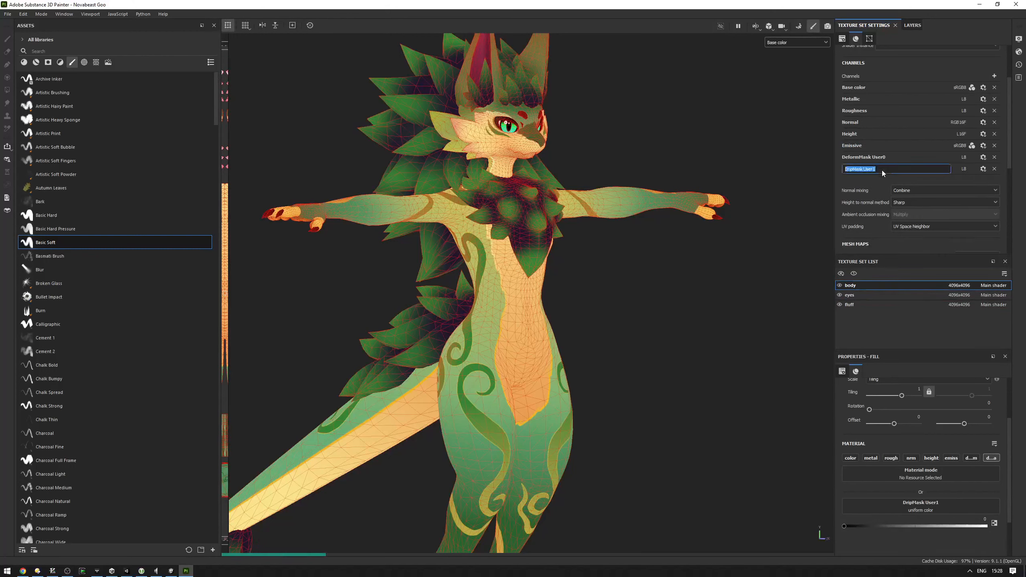
left_click(861, 307)
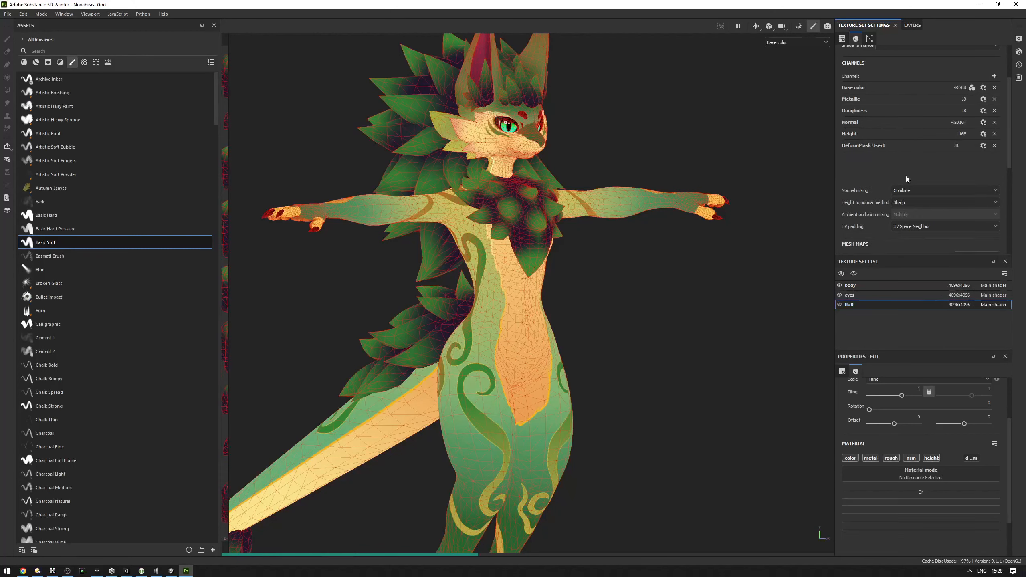
left_click(995, 76)
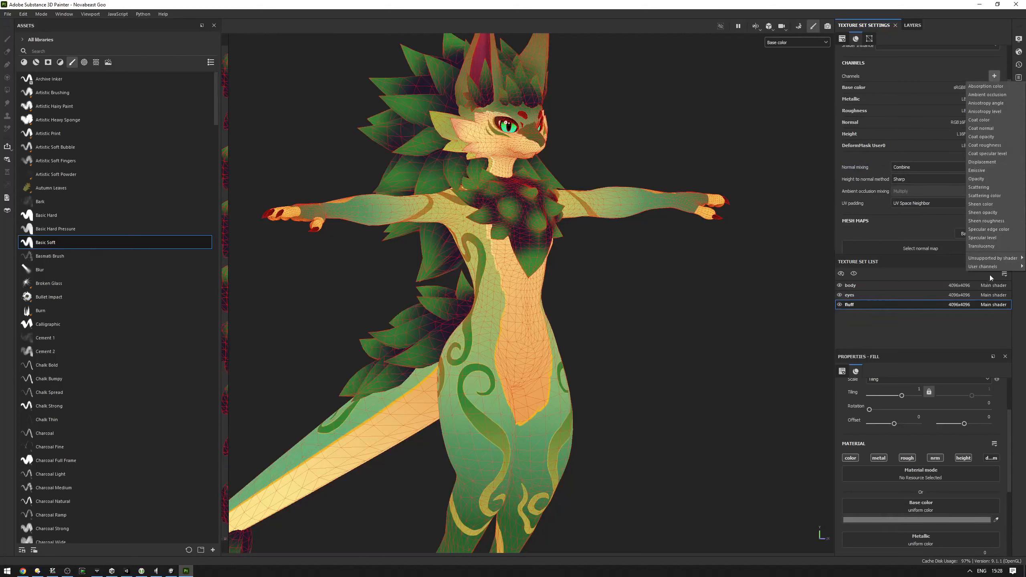
mouse_move(990, 267)
left_click(955, 268)
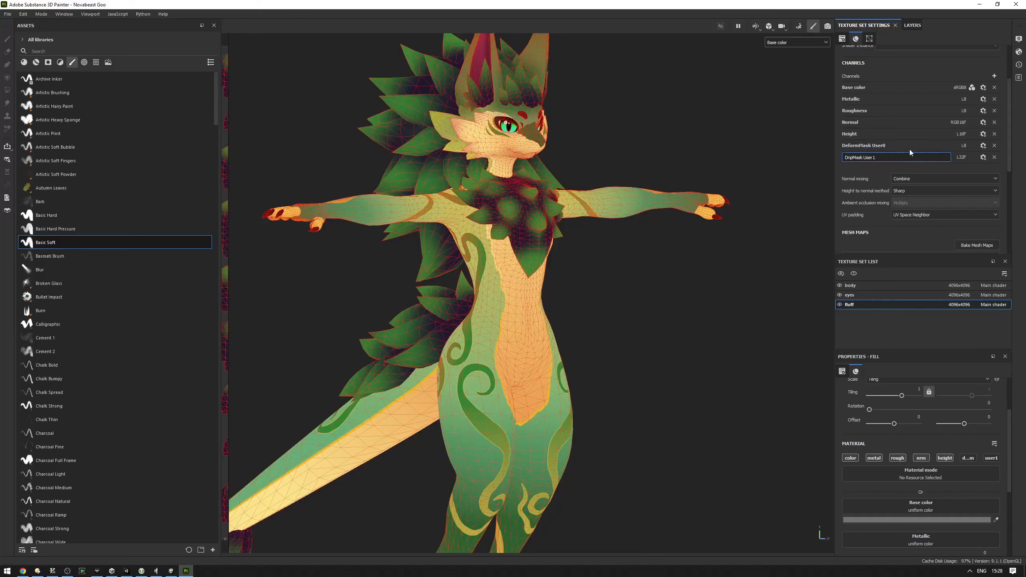
left_click(978, 161)
left_click(986, 172)
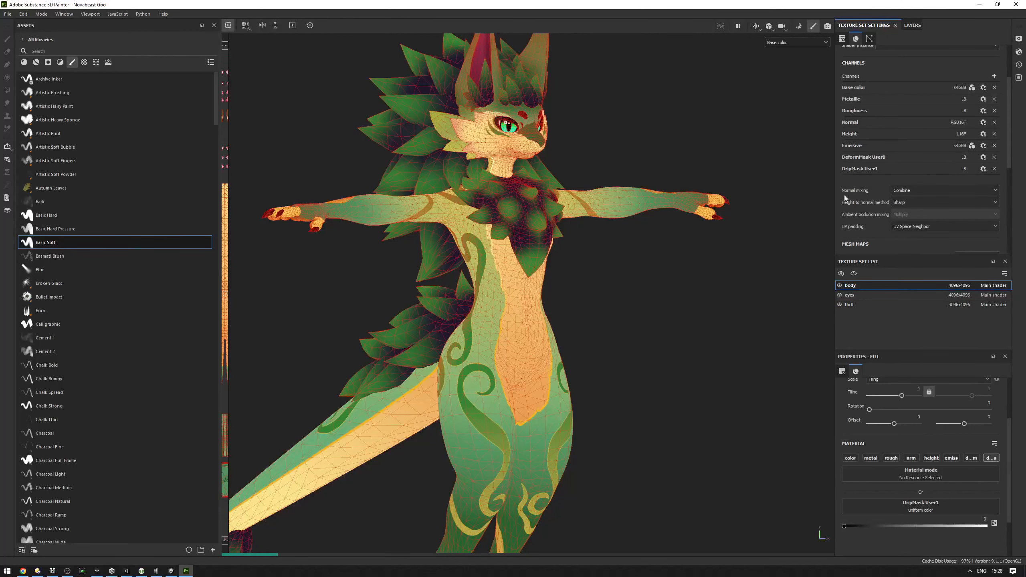
middle_click_drag(687, 232, 712, 247, "alt")
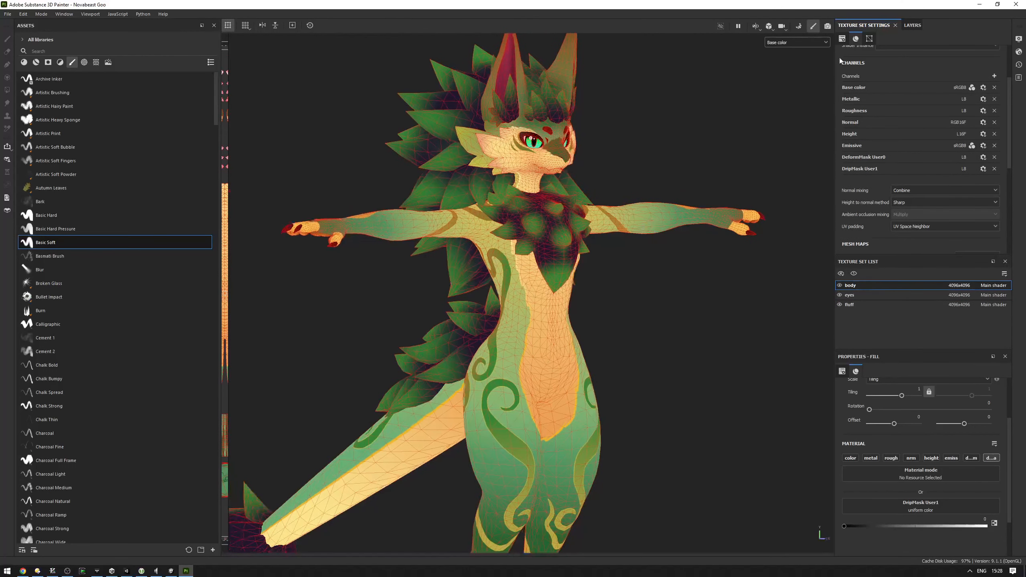
Instantiate the body's Deform Masks folder across to the fluff texture set.
left_click(912, 25)
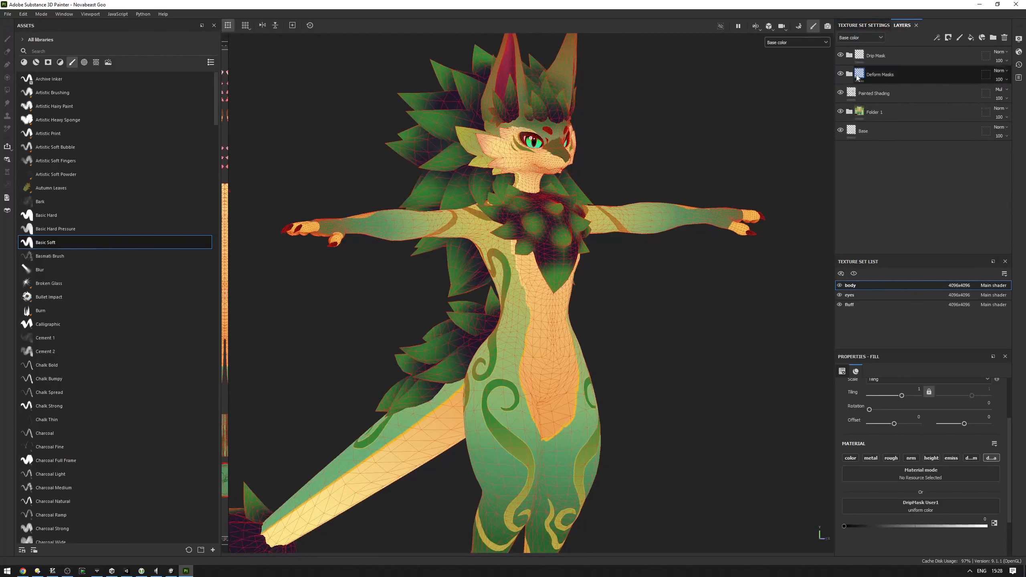
left_click(885, 76)
right_click(885, 76)
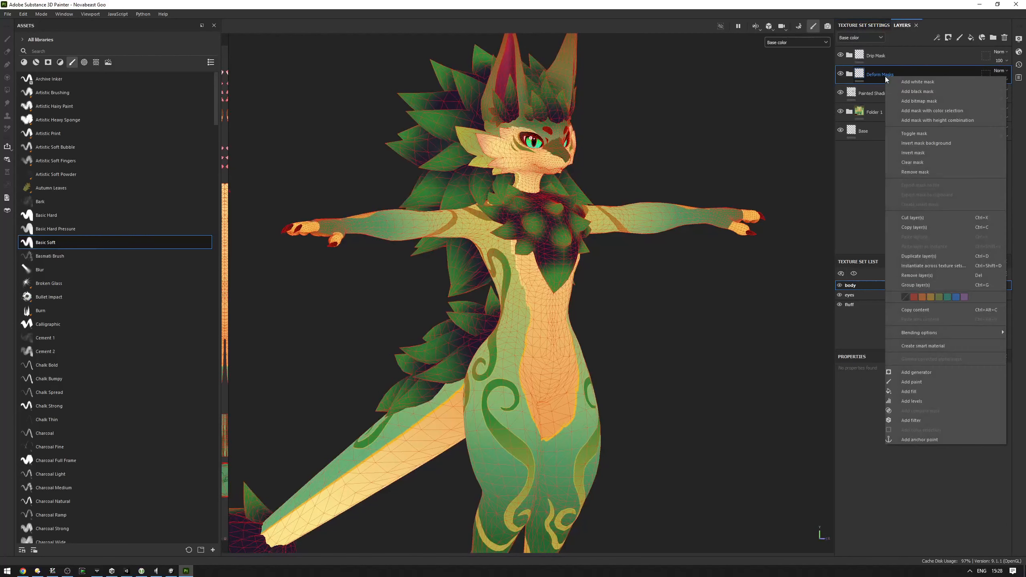
left_click(932, 266)
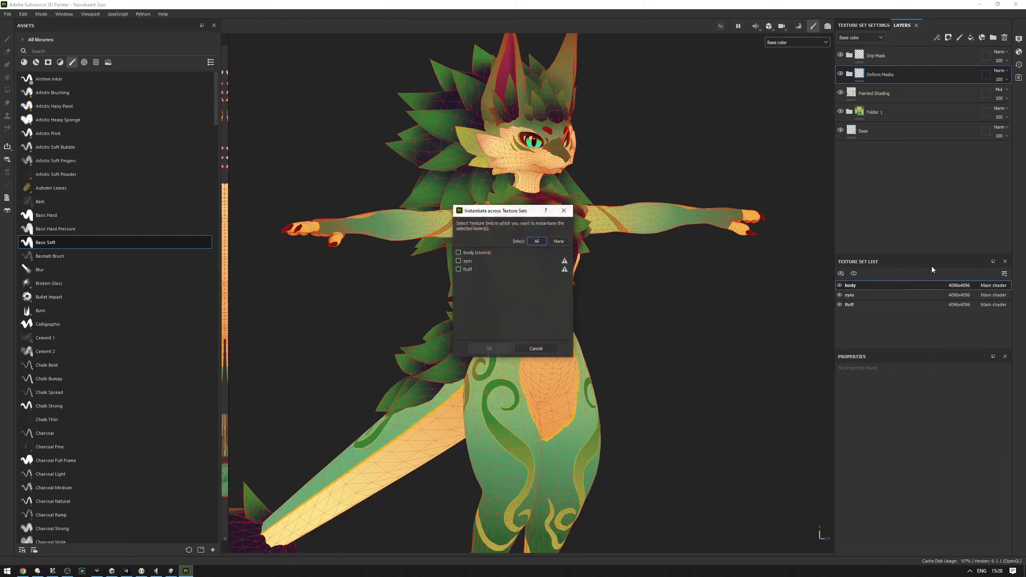
left_click(459, 270)
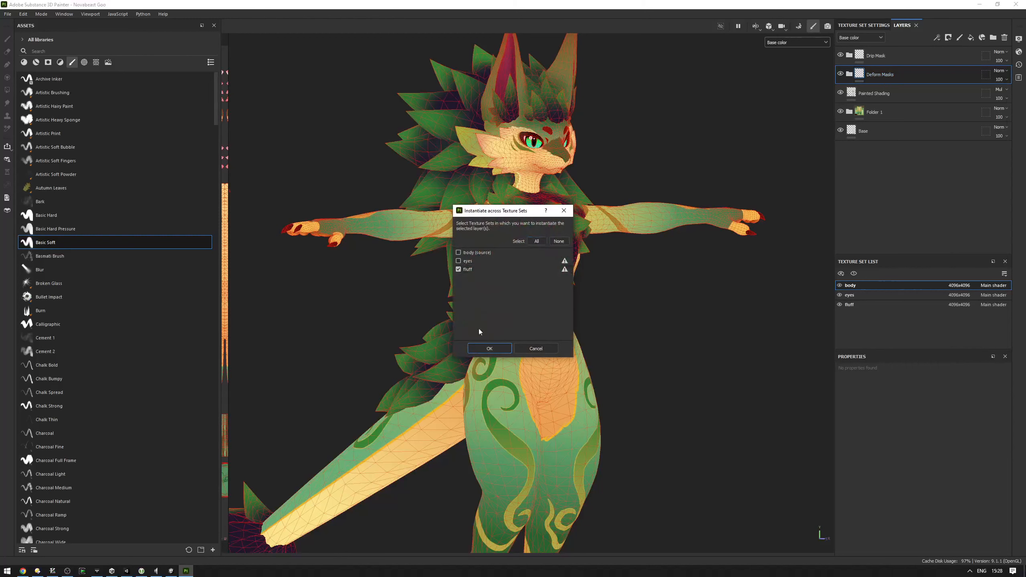
left_click(489, 348)
Instantiate the body's Drip Mask folder across to the fluff texture set.
right_click(894, 58)
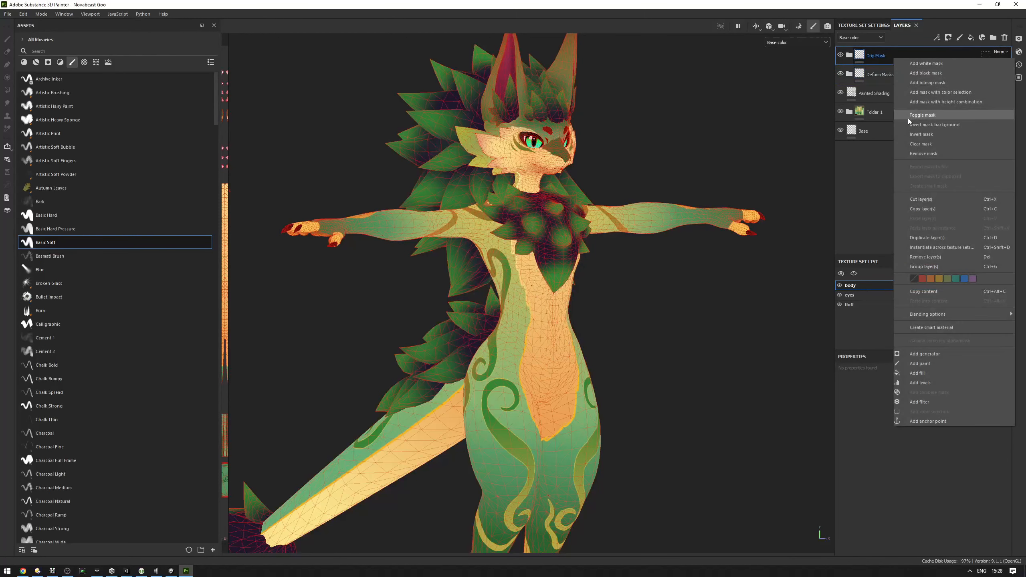
left_click(953, 247)
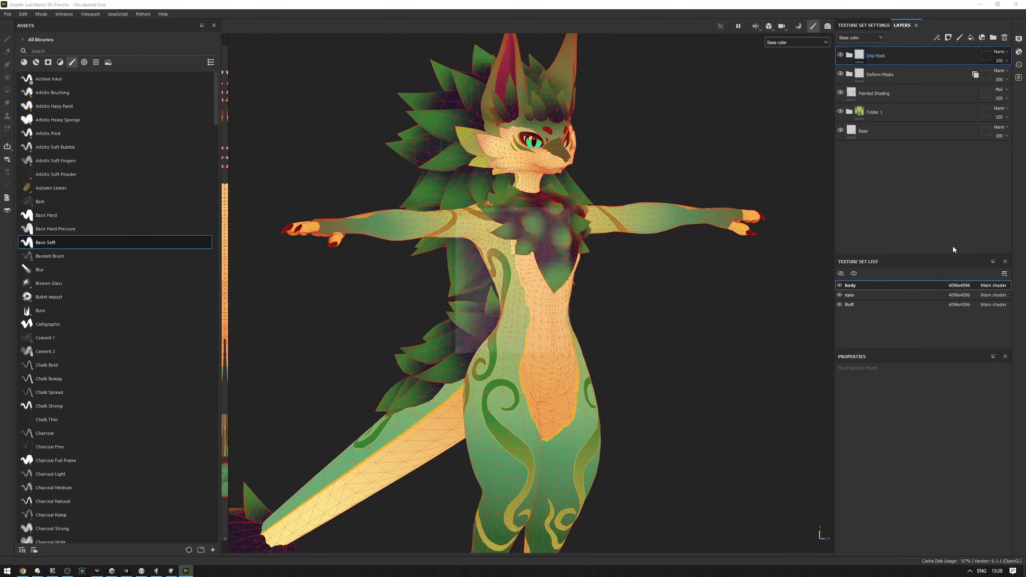
left_click(458, 270)
left_click(489, 348)
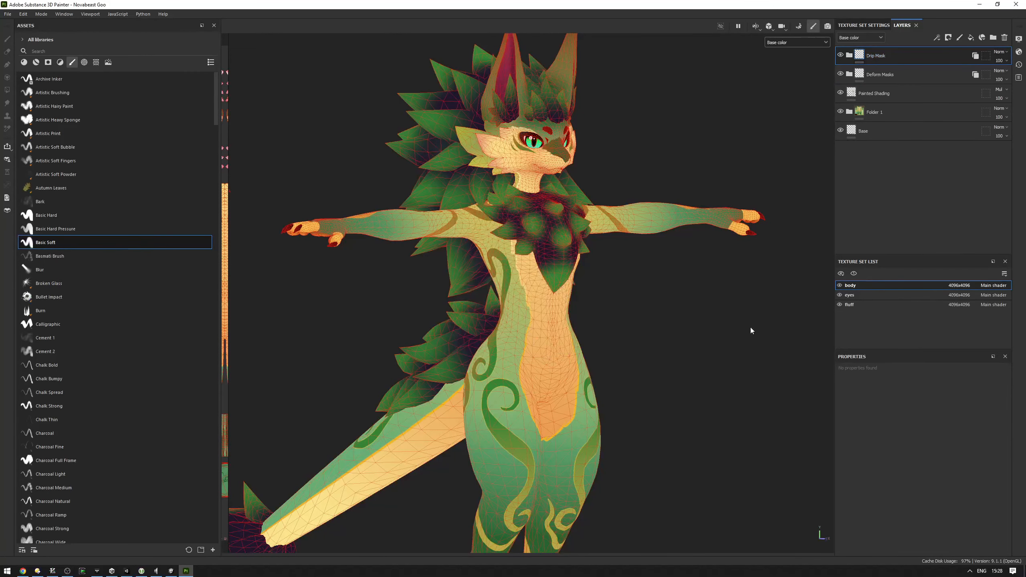
Collapse Folder 1 in the fluff texture set, check the two mask instances, and display only the DeformMask User0 channel.
left_click(850, 305)
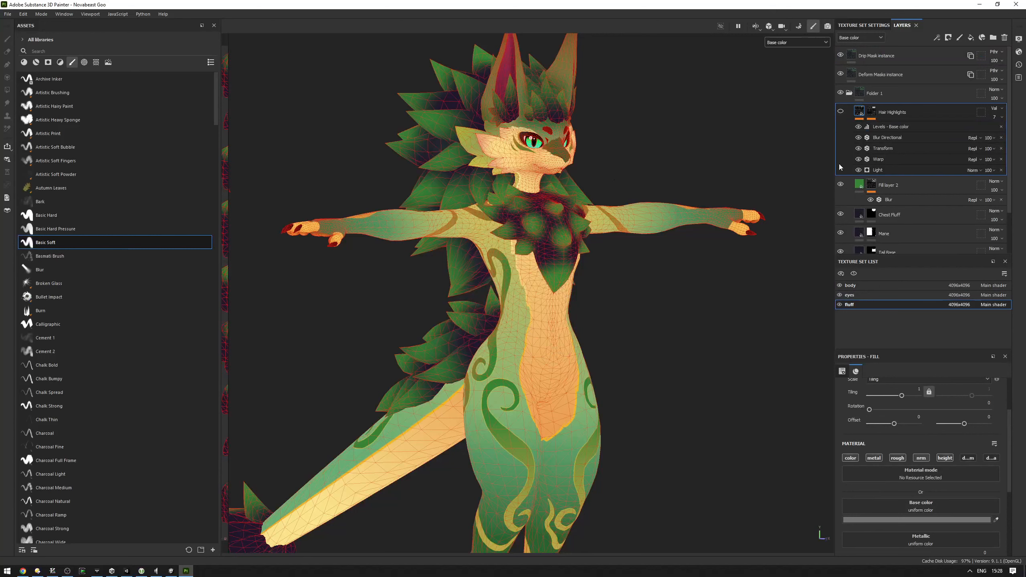
left_click(850, 93)
left_click(887, 75)
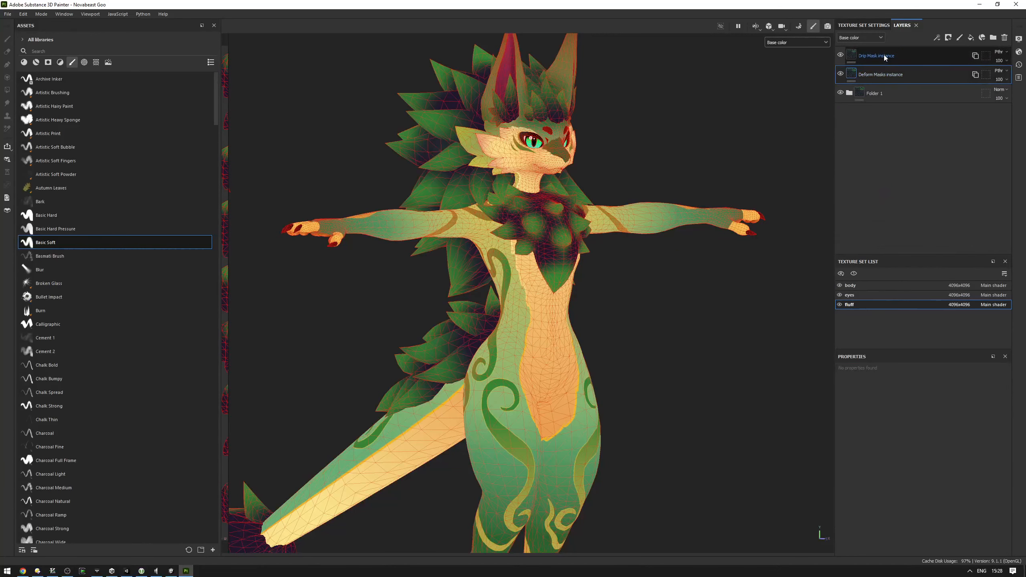
left_click(887, 57)
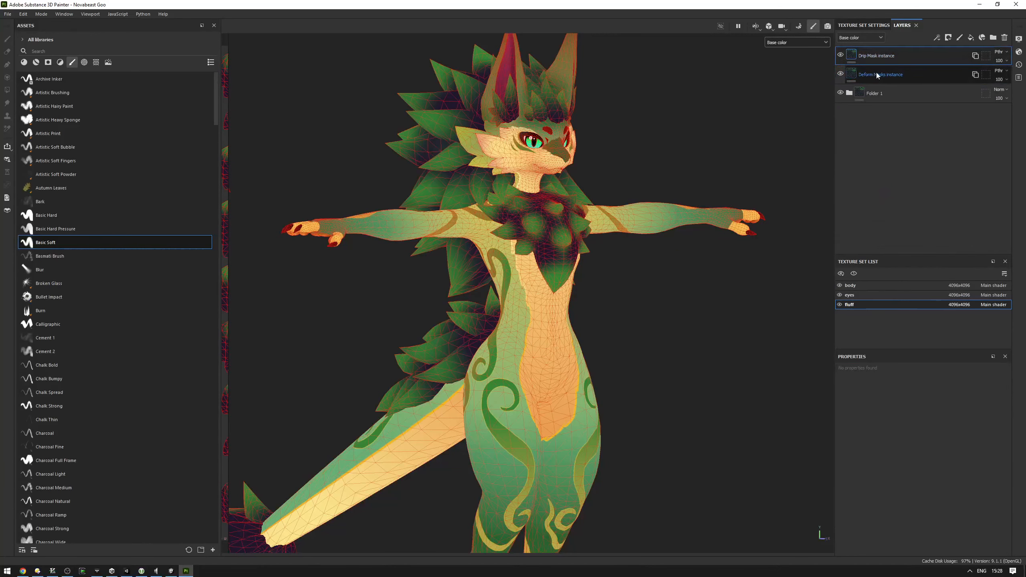
left_click(813, 42)
left_click(789, 117)
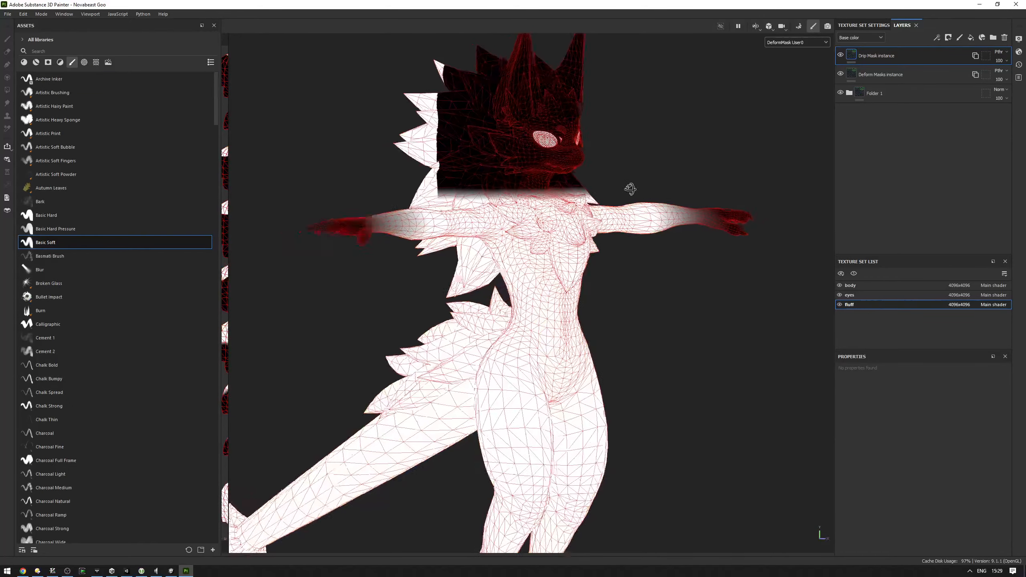
Display the DripMask User1 channel and examine the mask edges across the head and back fluff from several angles.
left_click_drag(630, 190, 792, 99, "alt")
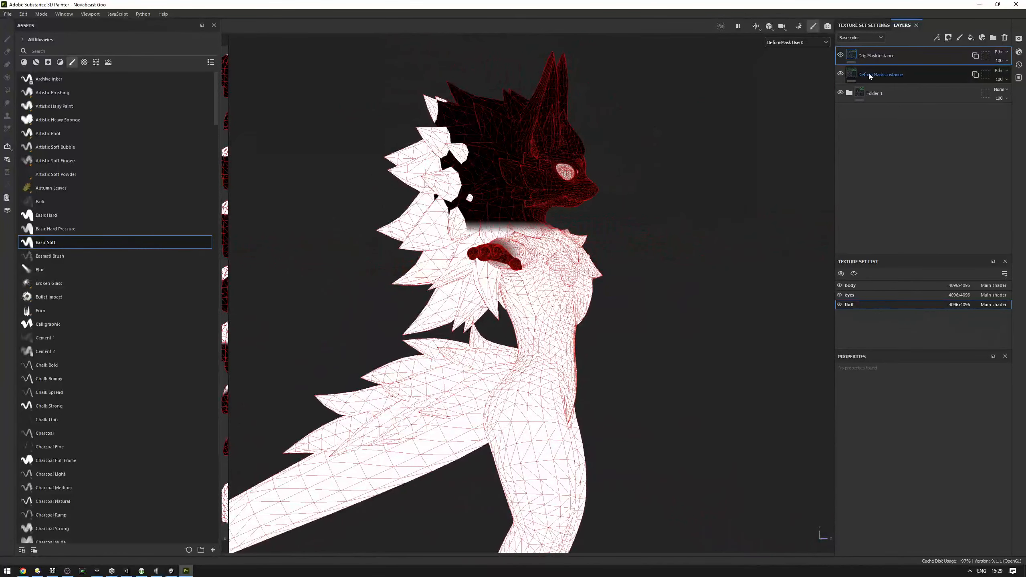
left_click(842, 67)
left_click(796, 42)
left_click(786, 101)
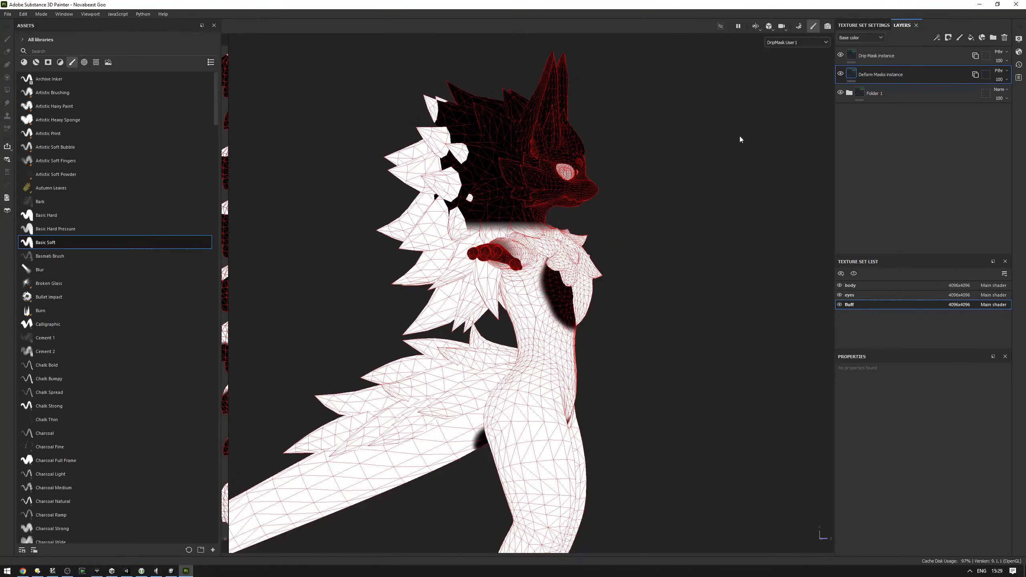
left_click_drag(739, 135, 540, 201, "alt")
scroll(549, 262, "up", 4)
left_click(861, 56)
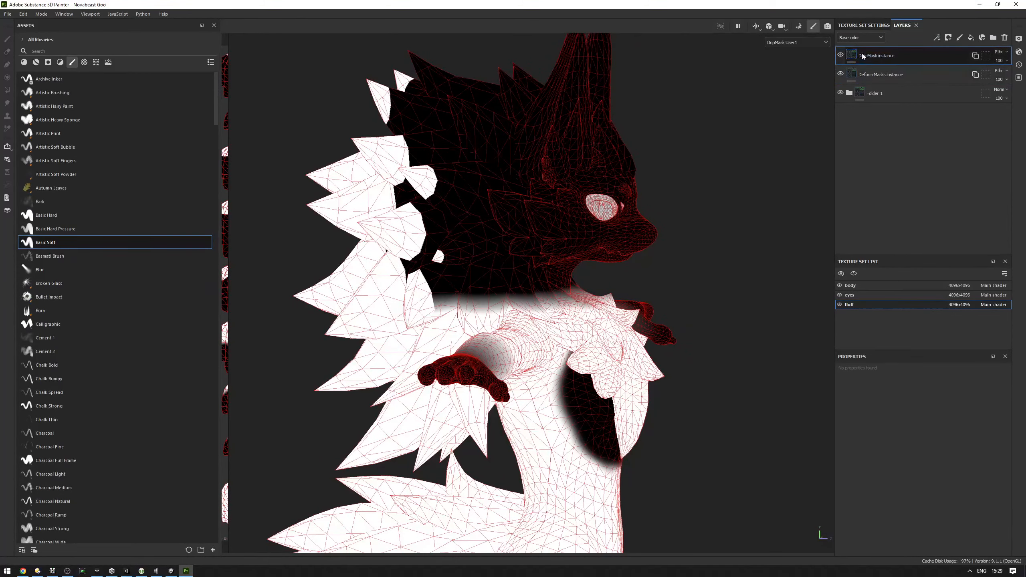
mouse_move(710, 156)
left_mouse_down("alt")
mouse_move(621, 163)
mouse_move(617, 143)
mouse_move(719, 154)
left_mouse_up("alt")
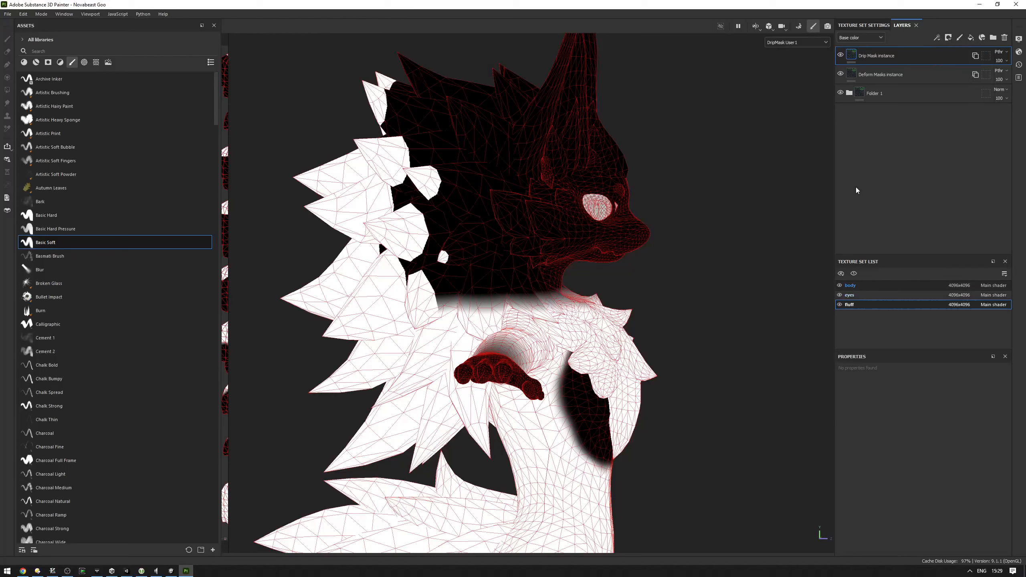
In the body texture set, add a Blur filter to the mask of Fill layer 10 in the Deform Masks folder.
left_click(860, 155)
left_click(849, 174)
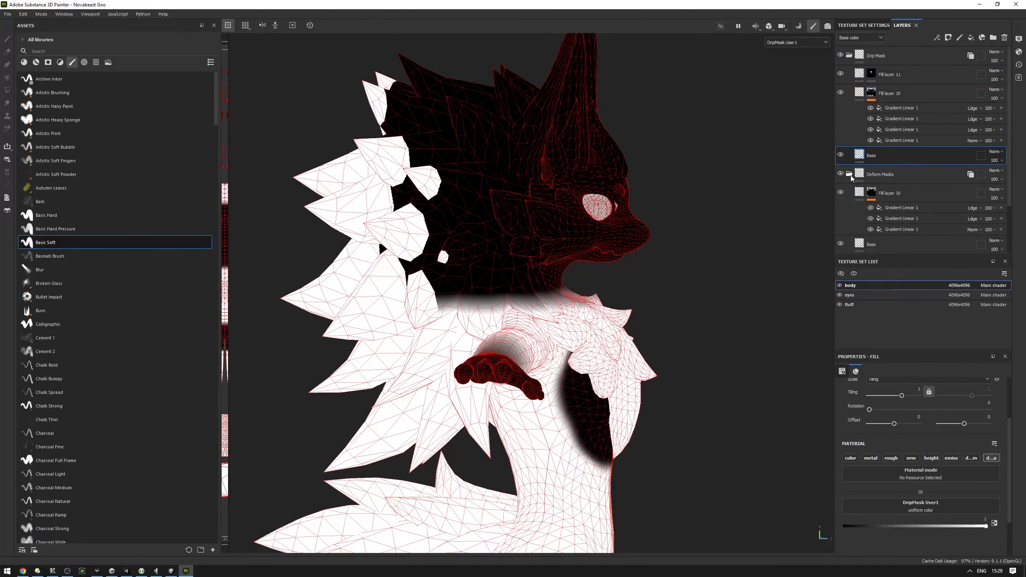
scroll(888, 207, "down", 1)
left_click(892, 180)
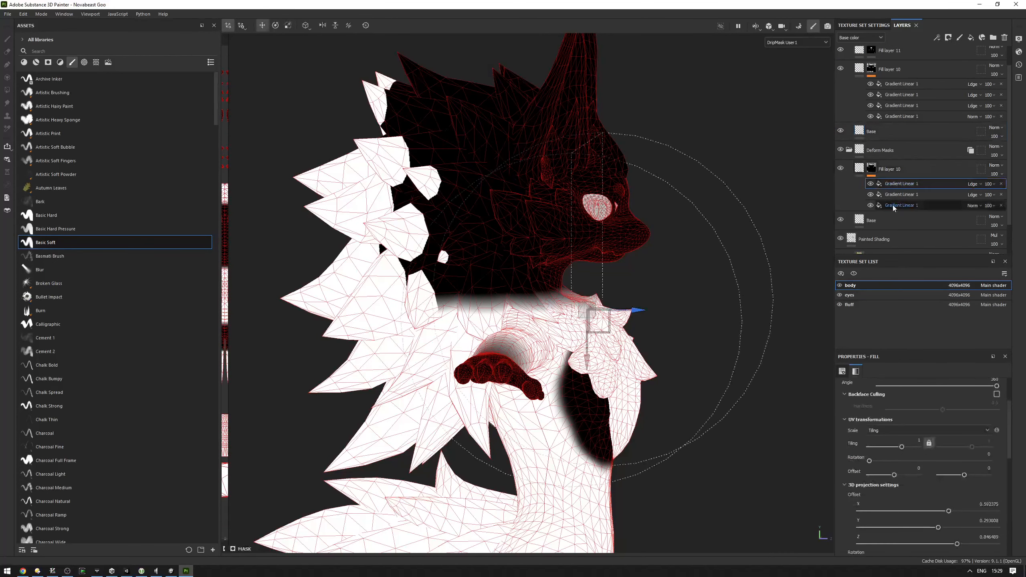
key("1")
left_click(937, 41)
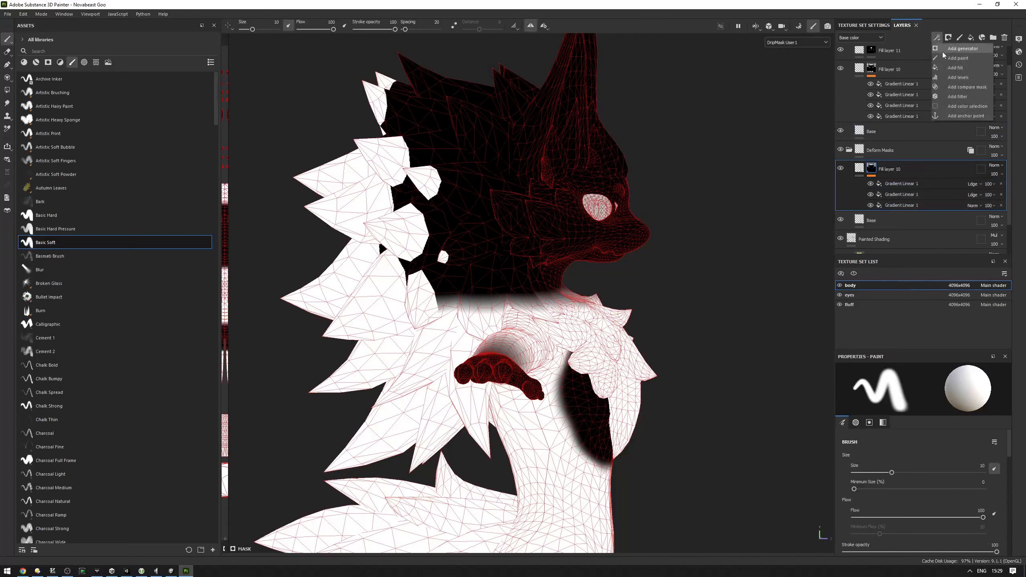
left_click(962, 97)
left_click(912, 392)
type("blur")
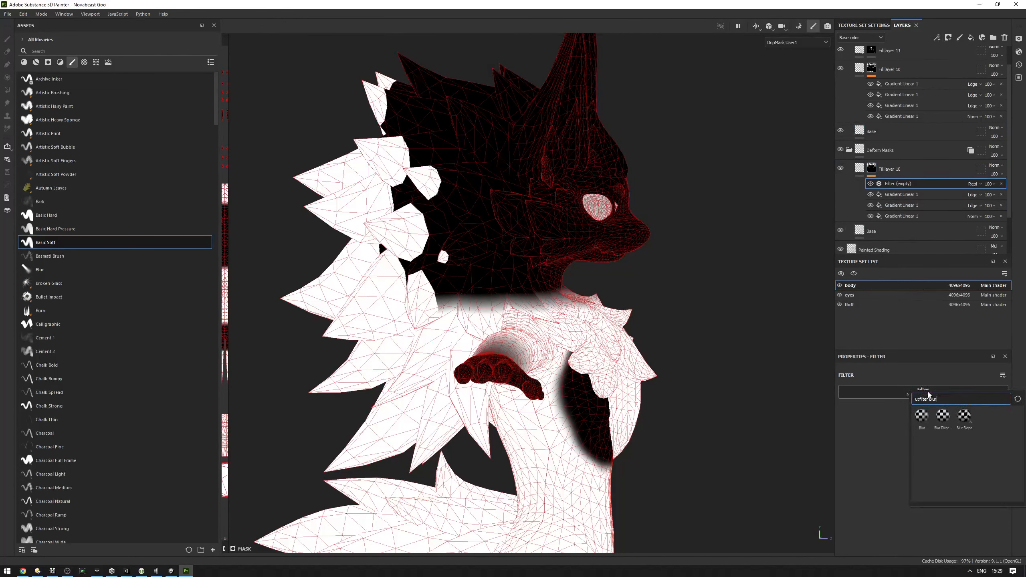
left_click(918, 419)
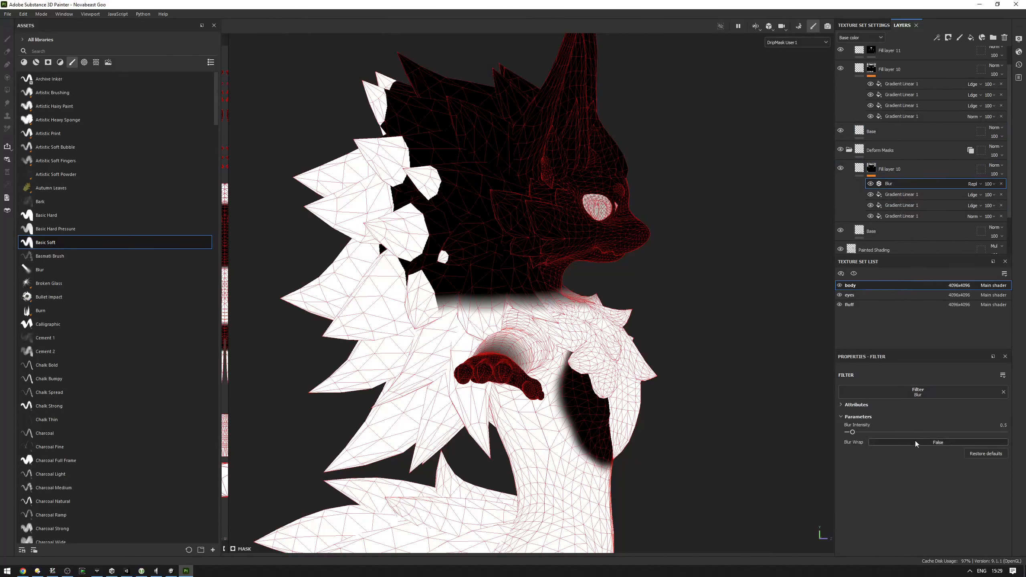
Display the DeformMask User0 channel and set the Blur filter's intensity to 5.7.
left_click_drag(903, 433, 967, 432)
left_click(796, 42)
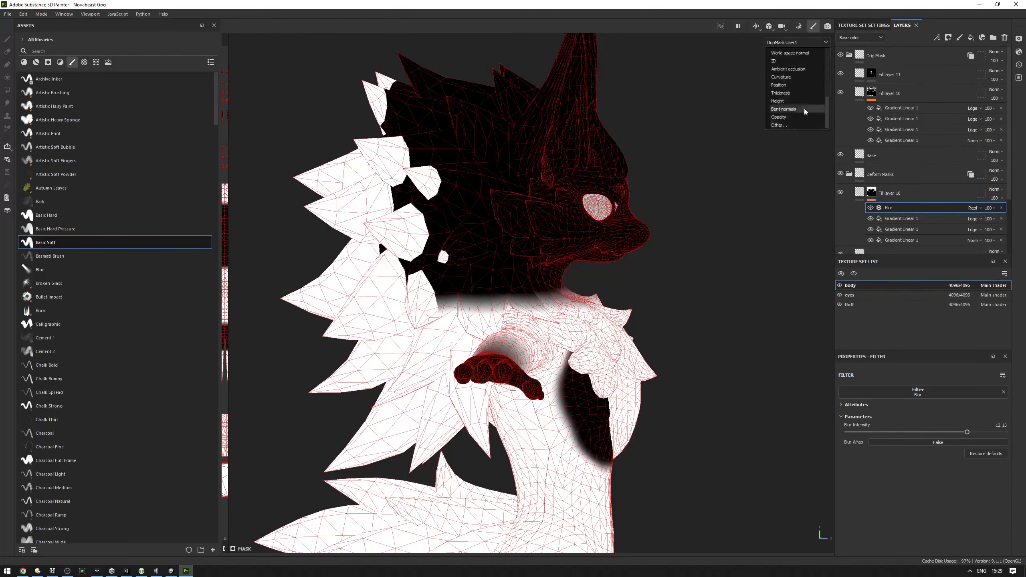
scroll(799, 80, "up", 2)
left_click(797, 77)
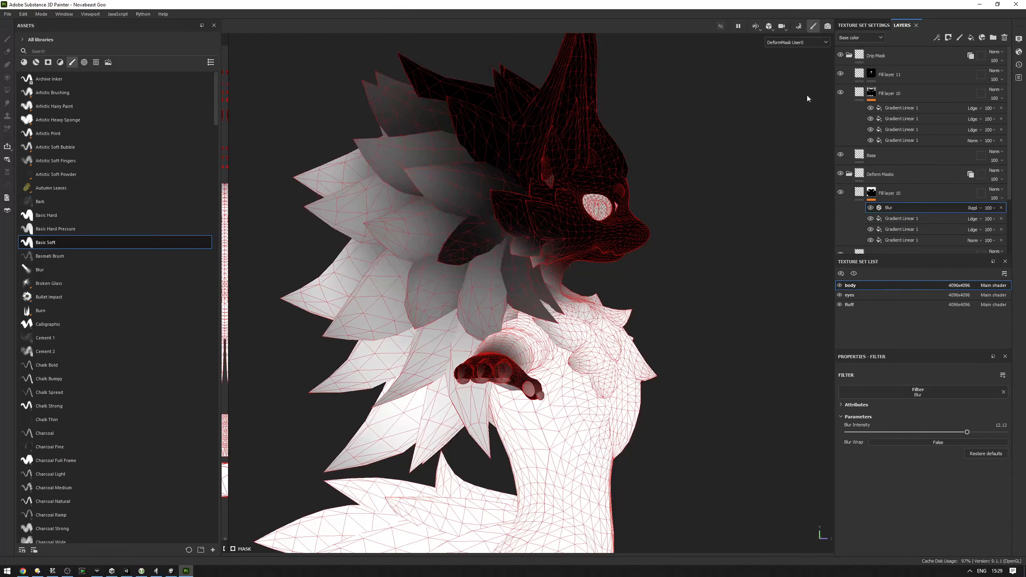
left_click_drag(966, 432, 886, 428)
left_click_drag(896, 424, 906, 425)
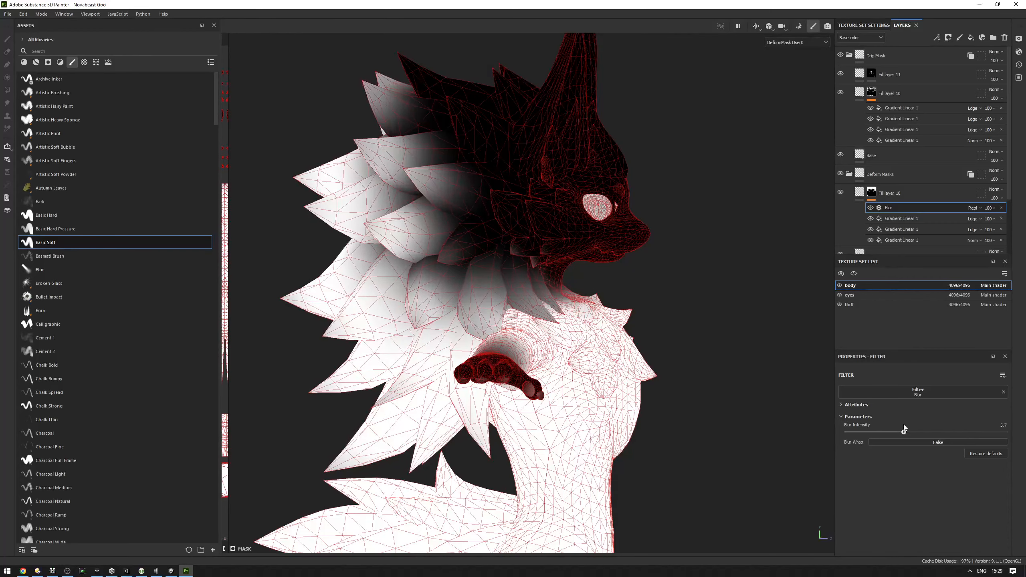
left_click_drag(521, 356, 441, 283, "alt")
mouse_move(816, 243)
left_mouse_down("alt")
mouse_move(679, 210)
mouse_move(607, 214)
mouse_move(735, 164)
mouse_move(687, 190)
left_mouse_up("alt")
Duplicate Fill layer 10 in Deform Masks and delete the two hand gradients from the upper copy's mask.
left_click(887, 196)
scroll(912, 190, "down", 3)
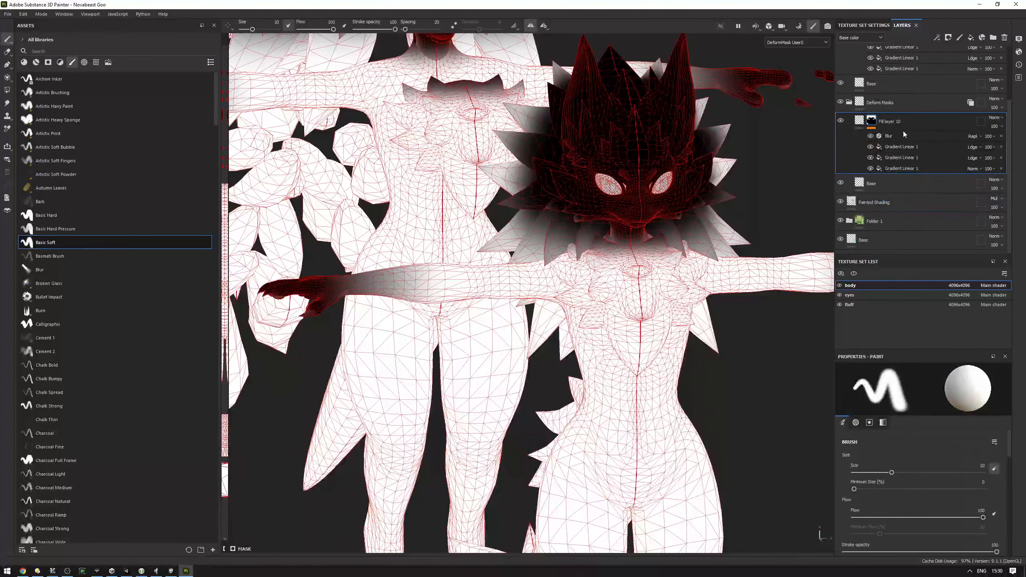
key("ctrl+d")
left_click(906, 147)
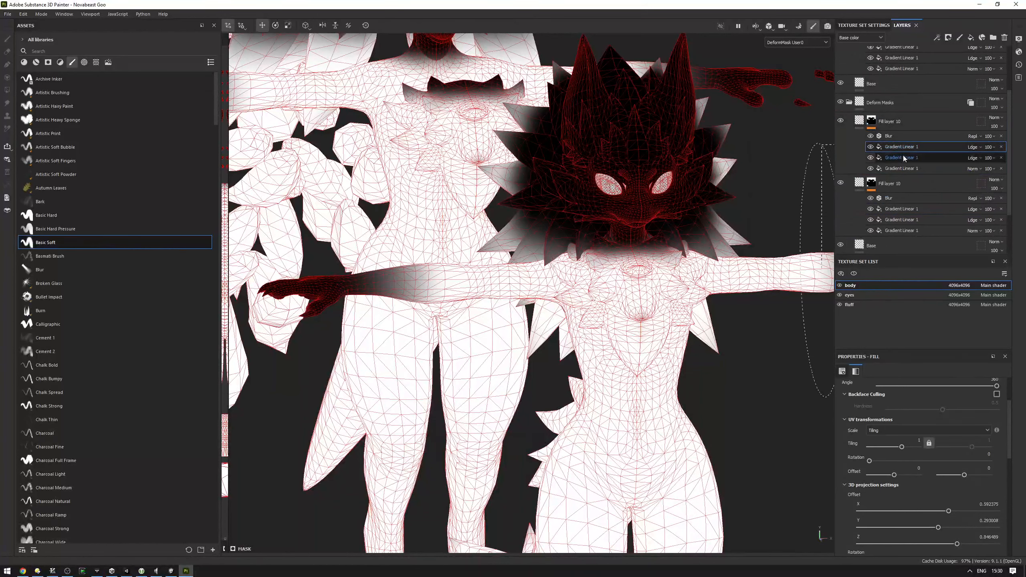
left_click(902, 158, "shift")
key("Delete")
Delete the head gradient from the lower Fill layer 10 copy and set its bottom remaining gradient's blending to Normal.
left_click(893, 209)
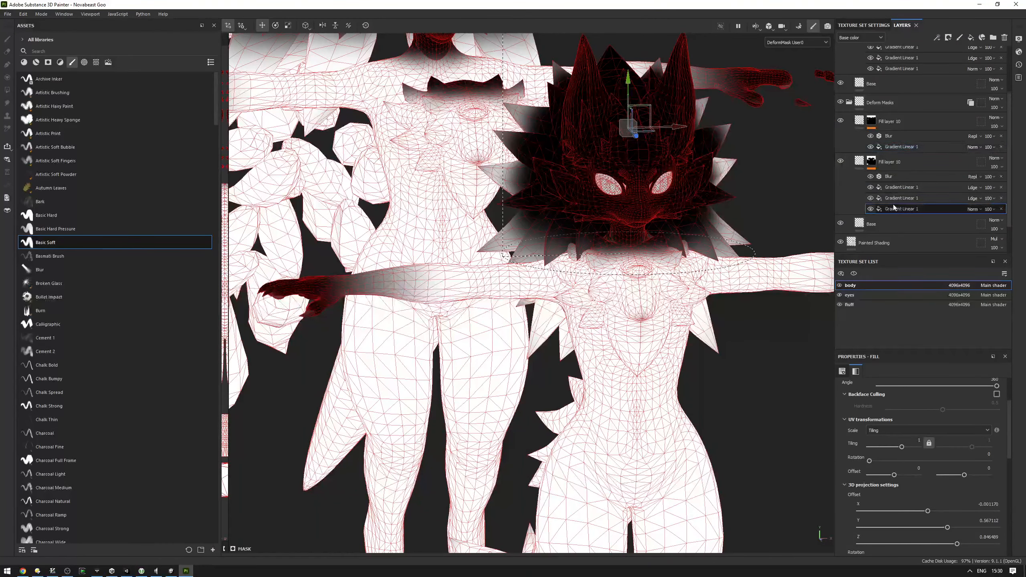
key("Delete")
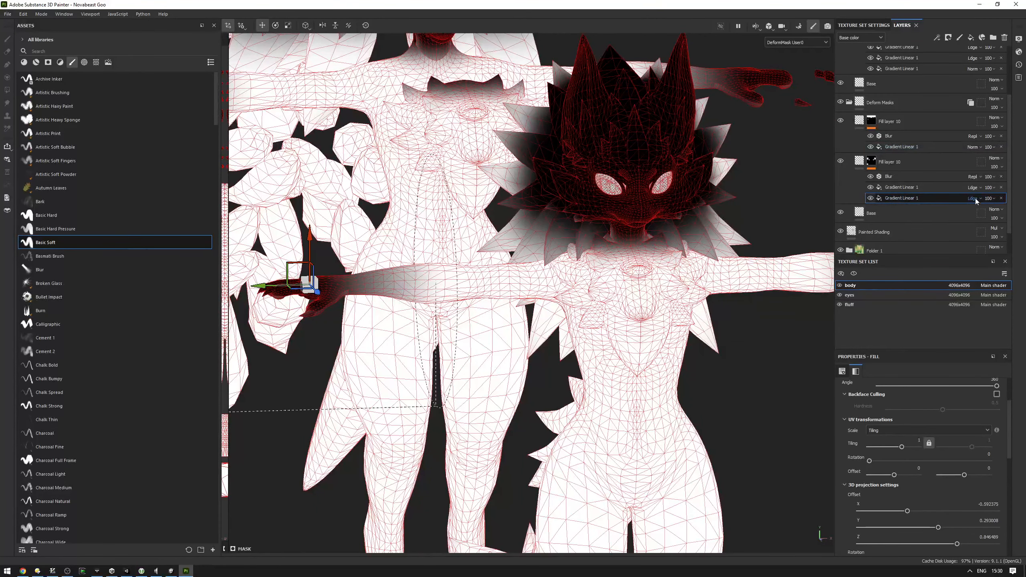
left_click(975, 198)
left_click(986, 211)
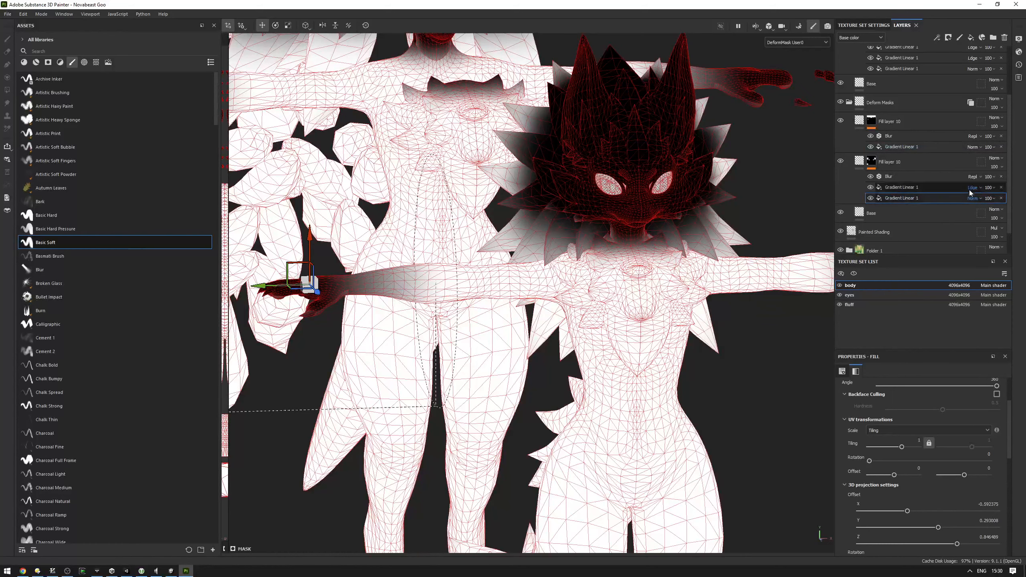
Toggle the visibility of the two Fill layer 10 copies in Deform Masks to check each one's mask area.
left_click(841, 120)
left_click(840, 160)
left_click(840, 160)
scroll(748, 198, "down", 4)
left_click_drag(727, 210, 784, 194, "alt")
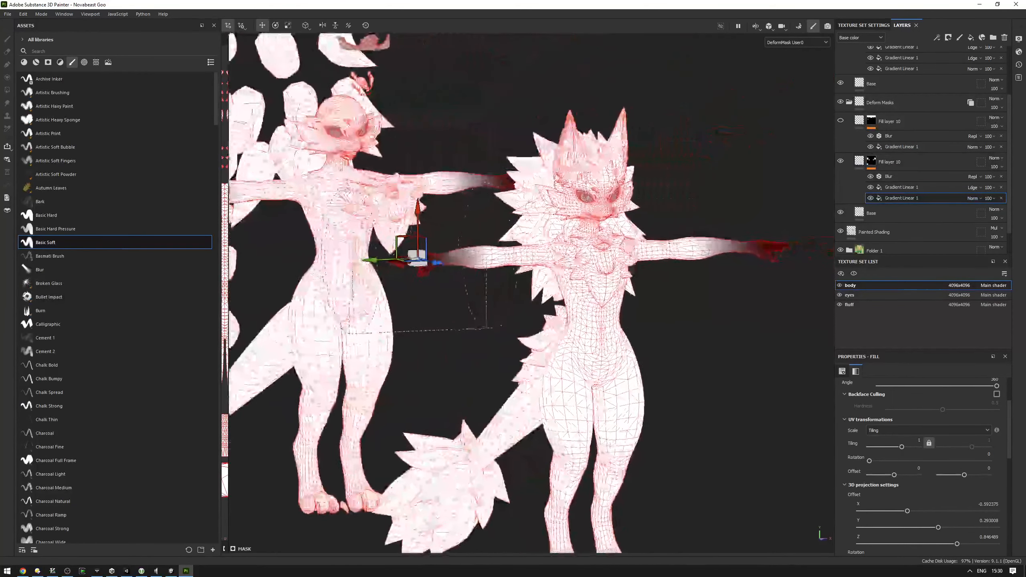
left_click(841, 161)
left_click(841, 122)
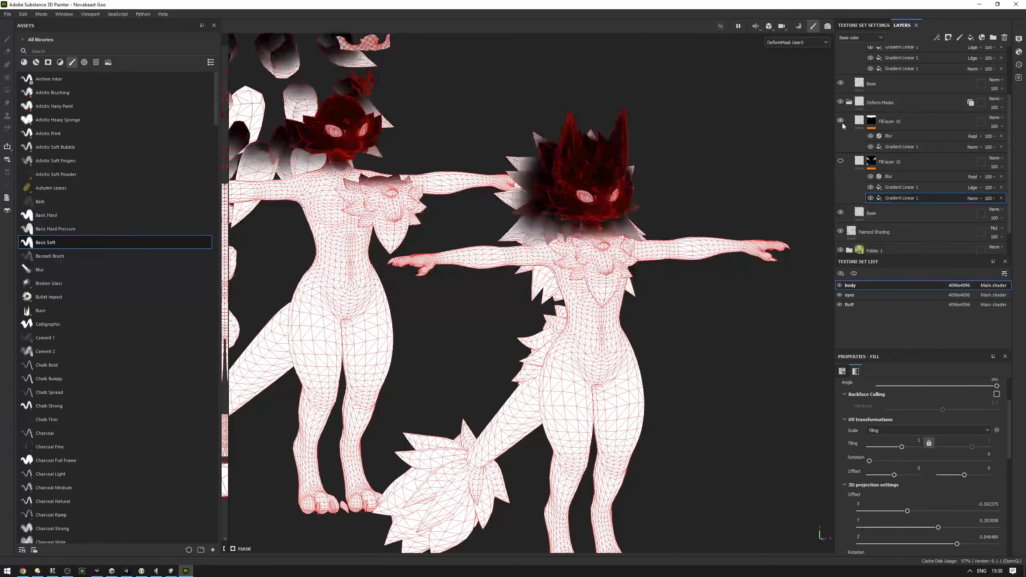
Rename the lower fill layer in Deform Masks to Hands and the upper one to Head.
double_click(889, 162)
type("Hands")
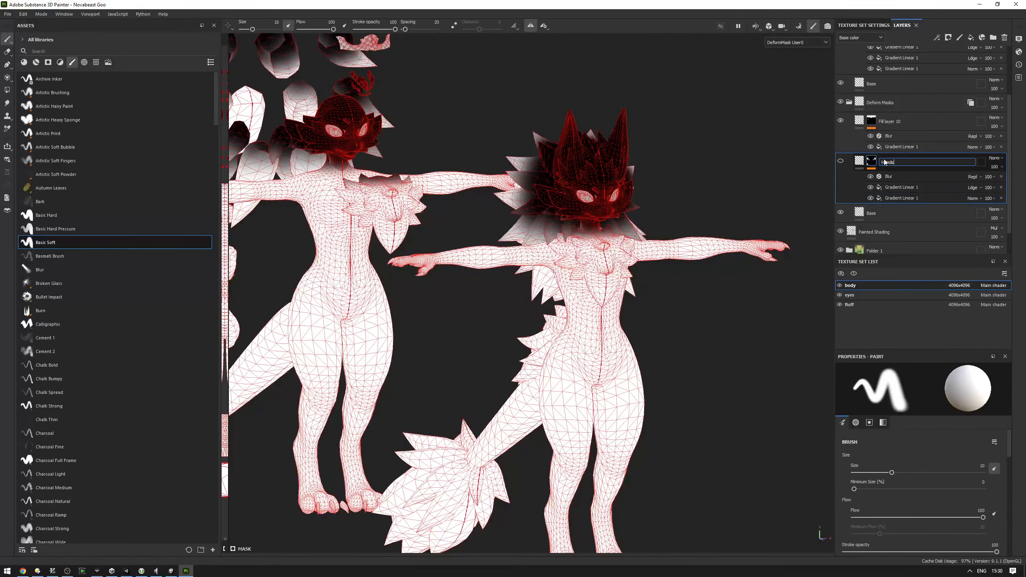
key("Return")
double_click(890, 122)
type("Head")
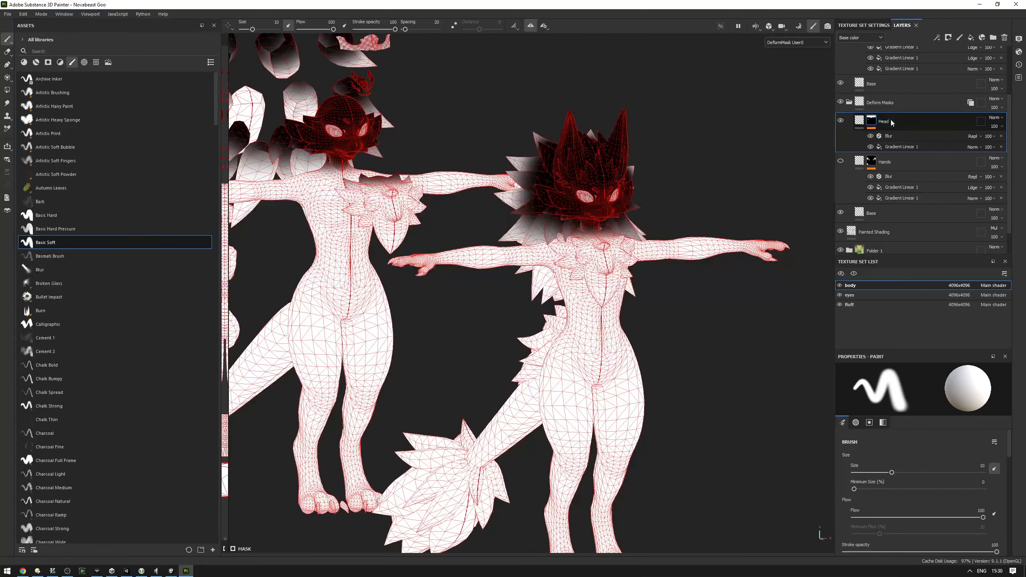
key("Return")
Make the Hands layer visible again and inspect the Head gradient together with the hand masks on the model.
left_click(841, 122)
left_click(841, 121)
left_click(841, 161)
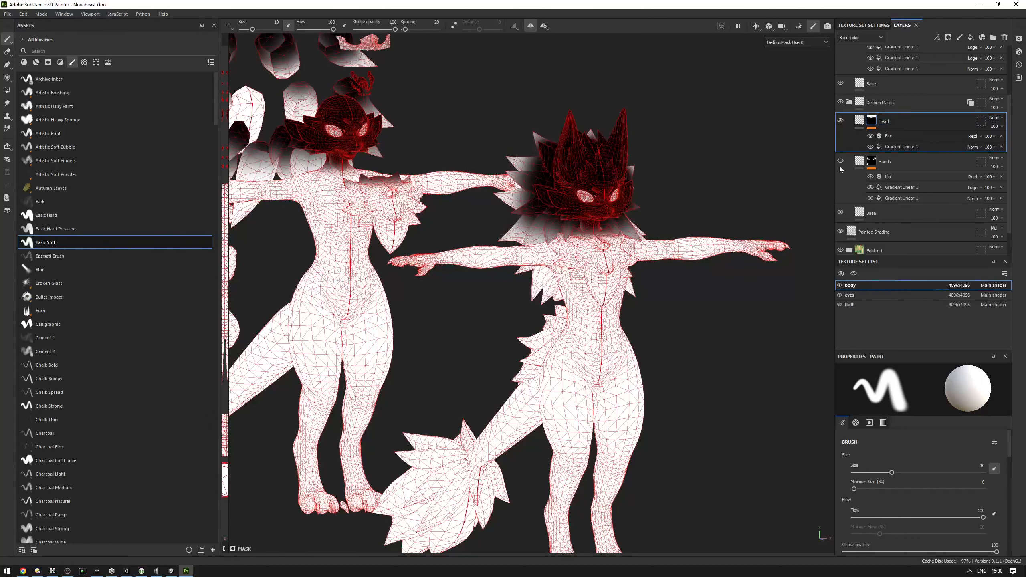
scroll(598, 227, "up", 2)
left_click_drag(577, 226, 615, 230, "alt")
middle_click_drag(616, 229, 627, 257, "alt")
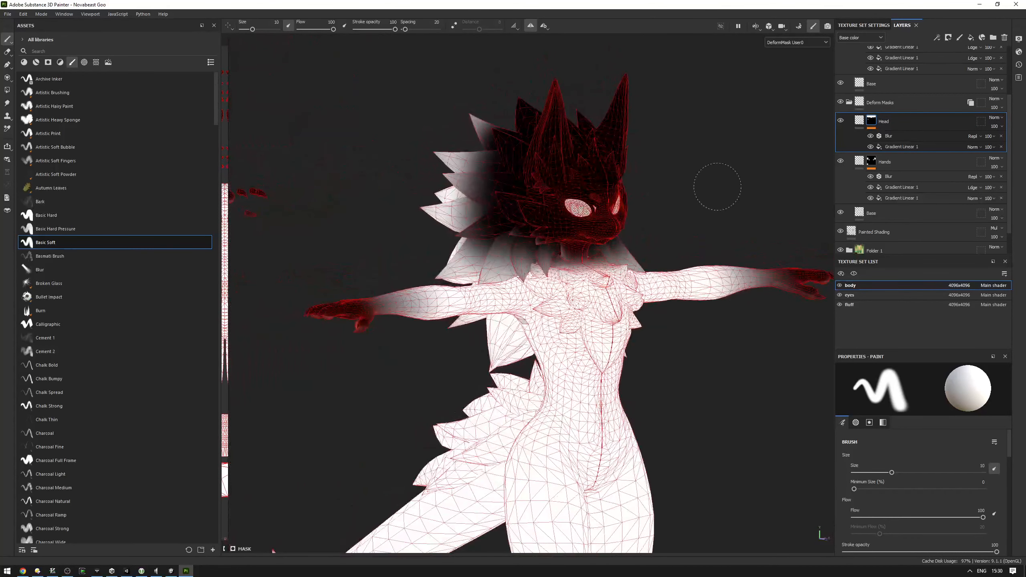
left_click(902, 147)
left_click_drag(819, 183, 701, 179, "alt")
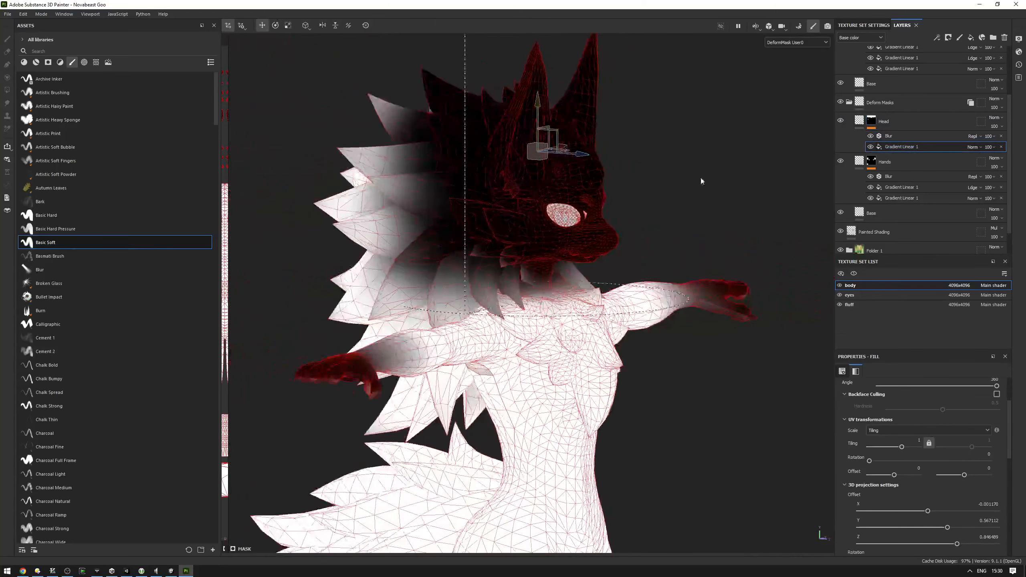
left_click(888, 161)
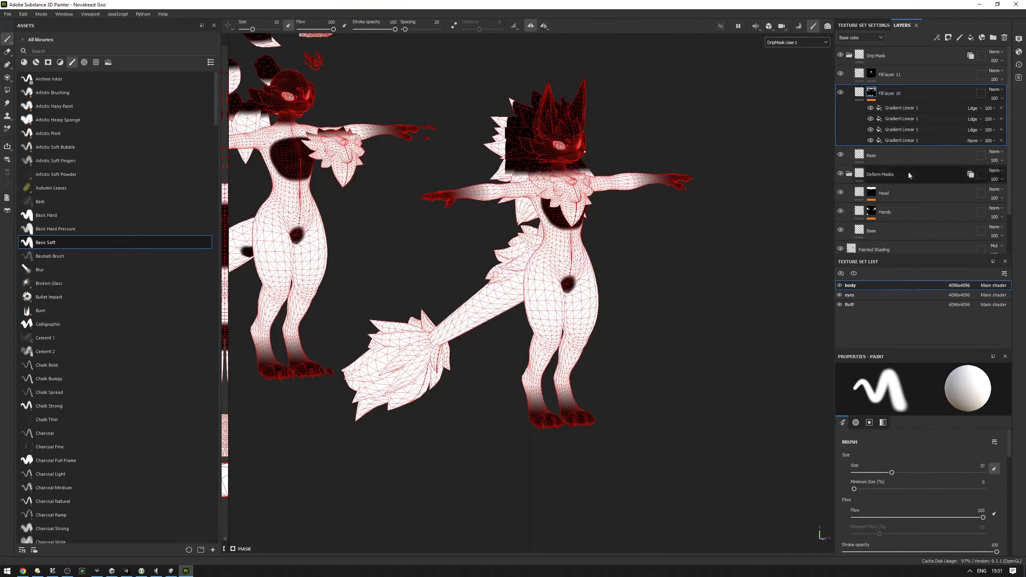
Copy the Head and Hands layers from Deform Masks into the Drip Mask folder, directly above its Base layer.
left_click(917, 191)
left_click(913, 205, "ctrl")
left_click(898, 153)
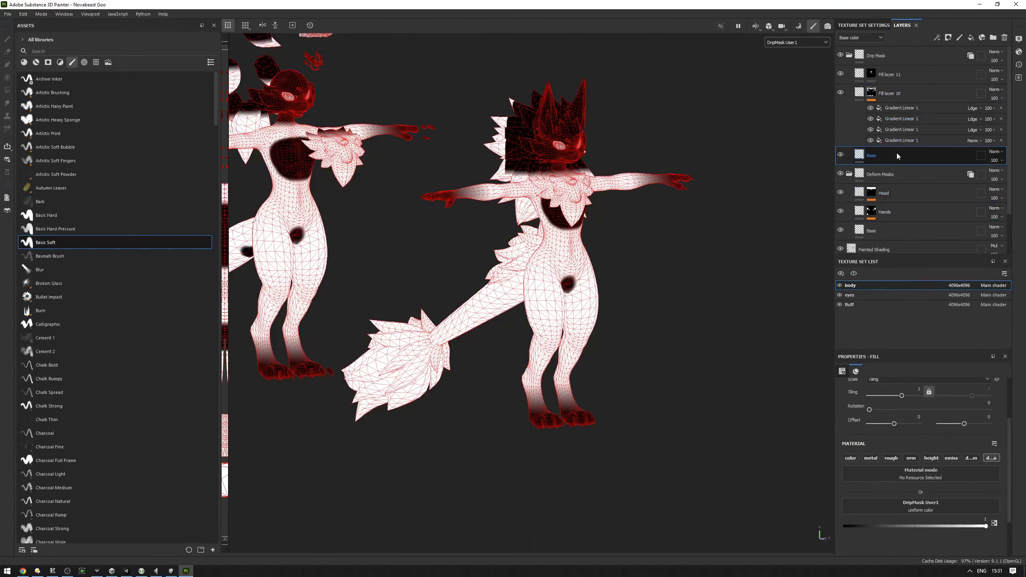
key("ctrl+v")
Delete the head and hand gradients from Fill layer 10 in Drip Mask and set the remaining feet gradient's blending to Normal.
left_click(910, 139)
left_click(922, 118, "shift")
key("Delete")
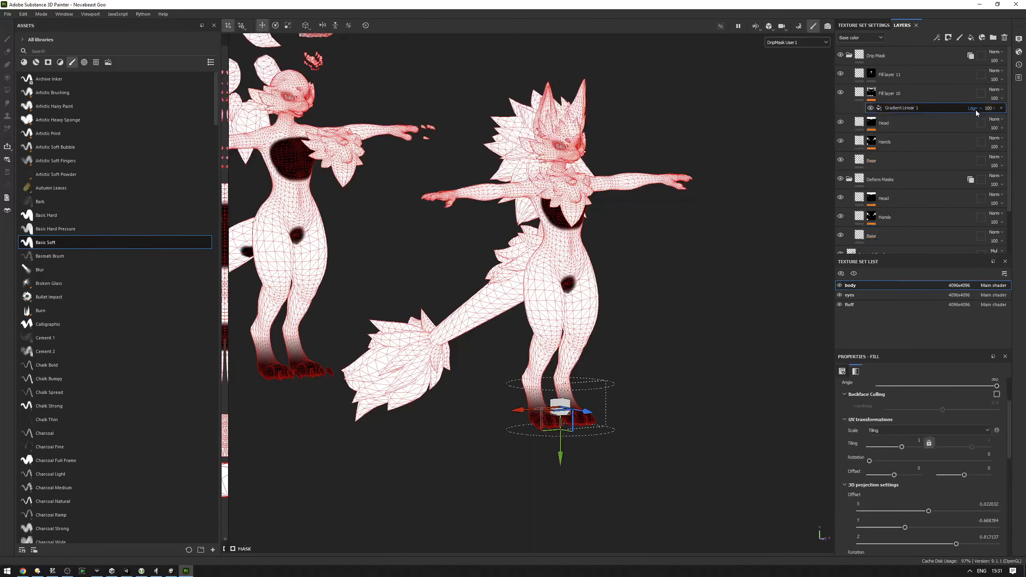
left_click(975, 108)
left_click(976, 117)
Make the Head layer copy in Drip Mask fill the DripMask User1 channel instead of DeformMask User0.
left_click(879, 127)
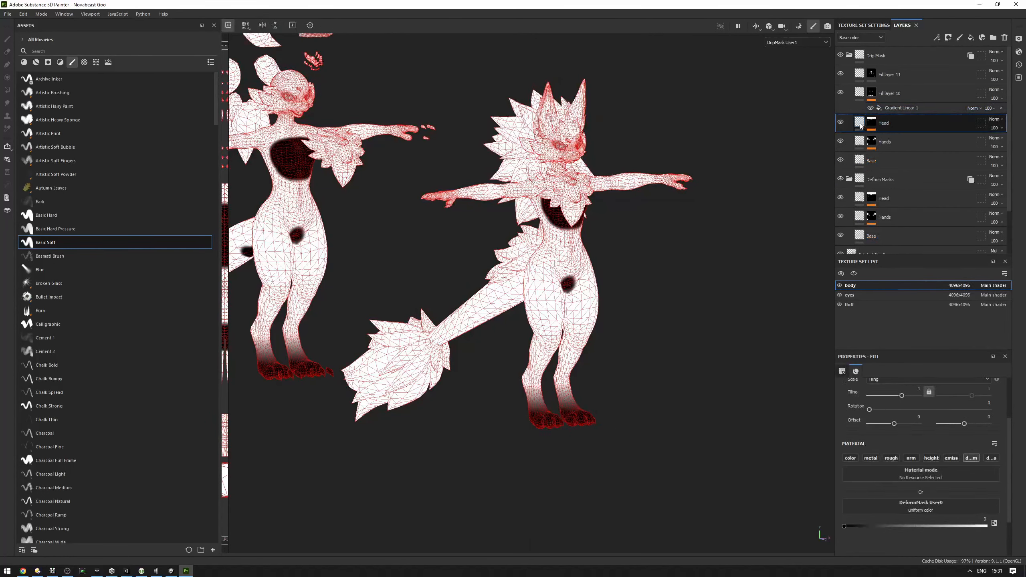
left_click(860, 123)
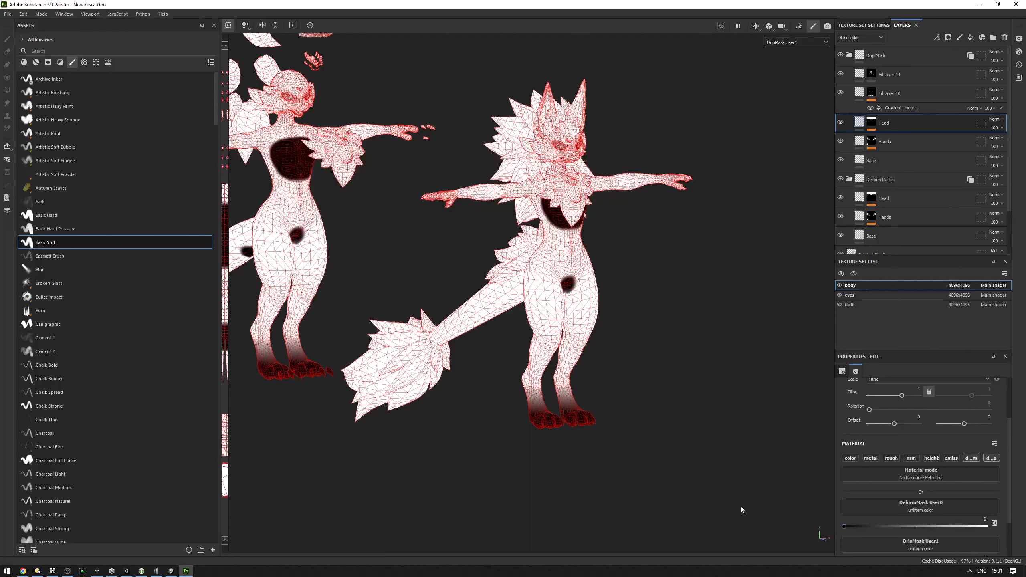
left_click(965, 457)
Enable DripMask User1 and disable DeformMask User0 on the Hands layer copy in the Drip Mask folder.
left_click(881, 140)
left_click(870, 141)
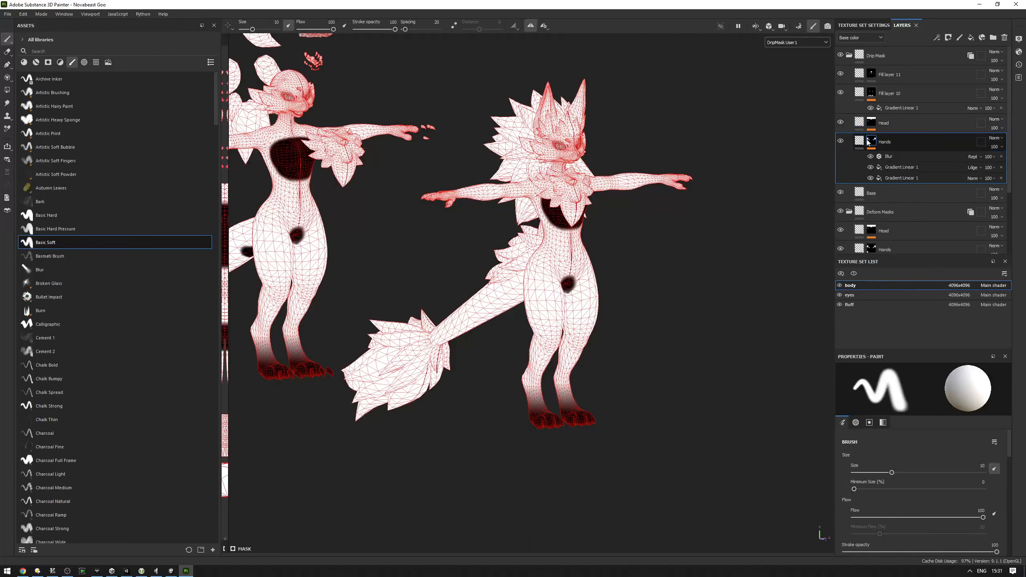
left_click(860, 141)
left_click(992, 458)
left_click(971, 457)
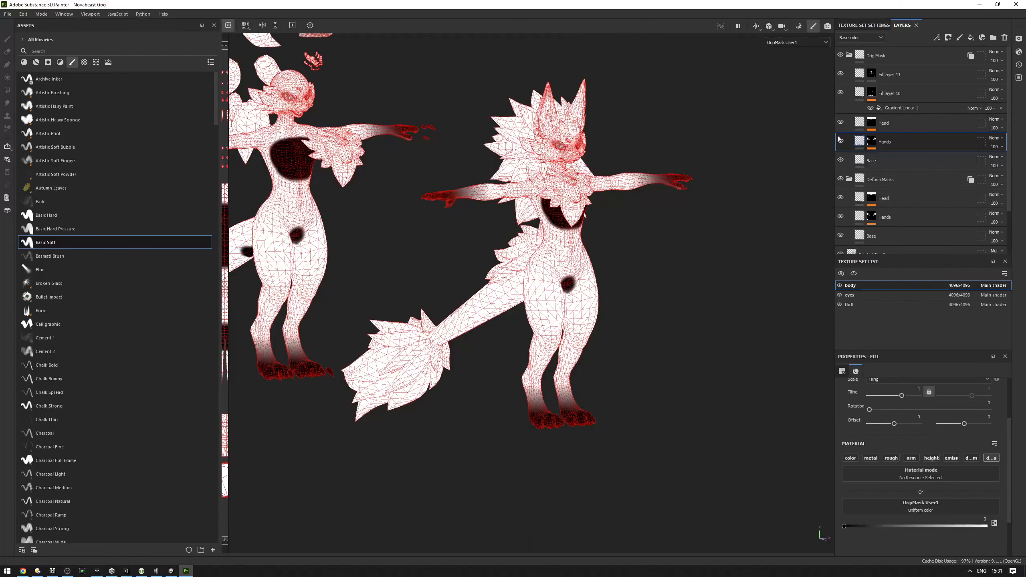
Set the DripMask User1 value of the Drip Mask folder's Head layer to 0.
left_click(860, 122)
left_click_drag(956, 526, 841, 526)
left_click_drag(566, 304, 588, 303, "alt")
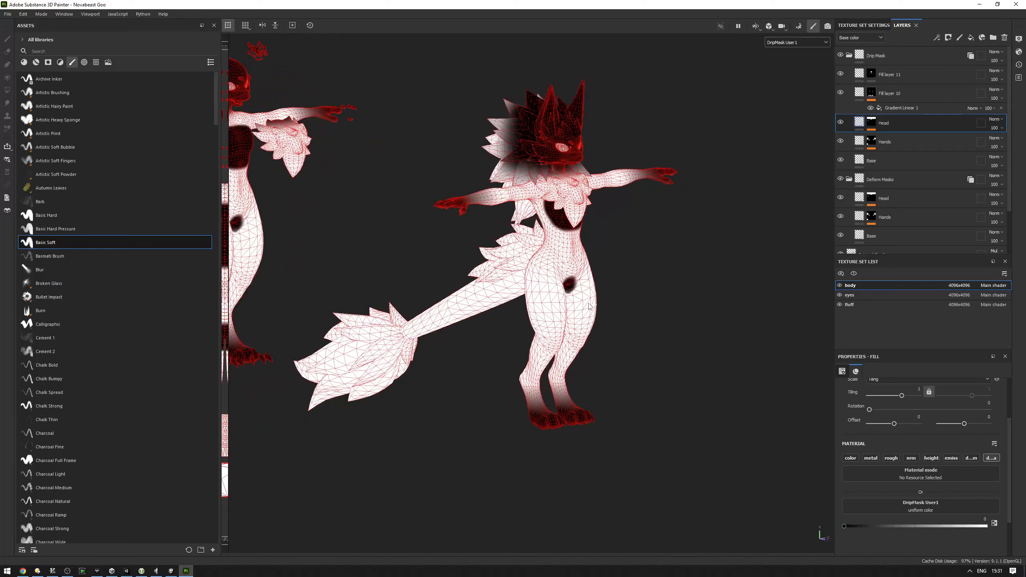
Turn off the mesh wireframe display and inspect the finished drip mask on the model.
left_click(1019, 39)
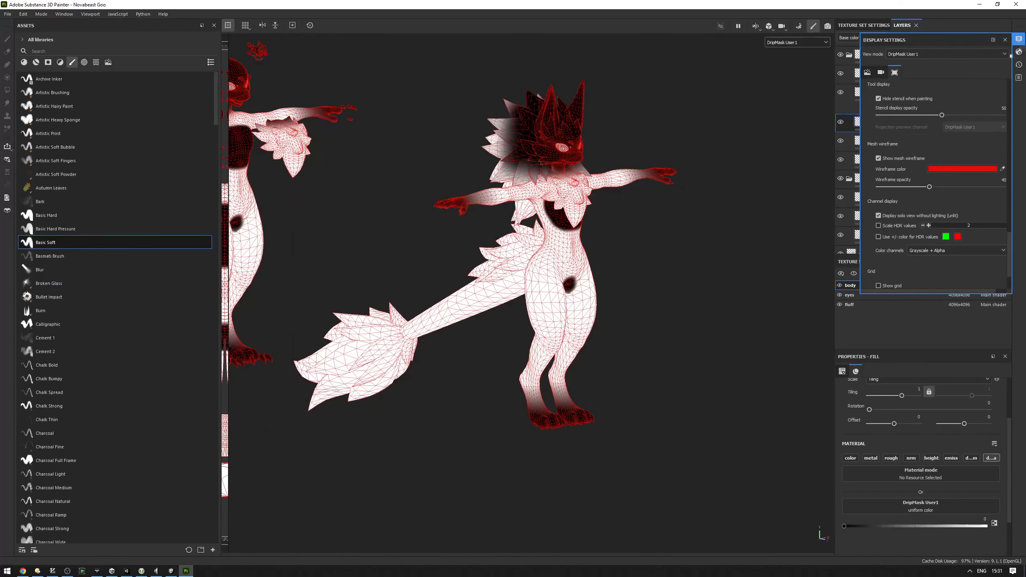
left_click(879, 158)
left_click_drag(663, 202, 619, 214, "alt")
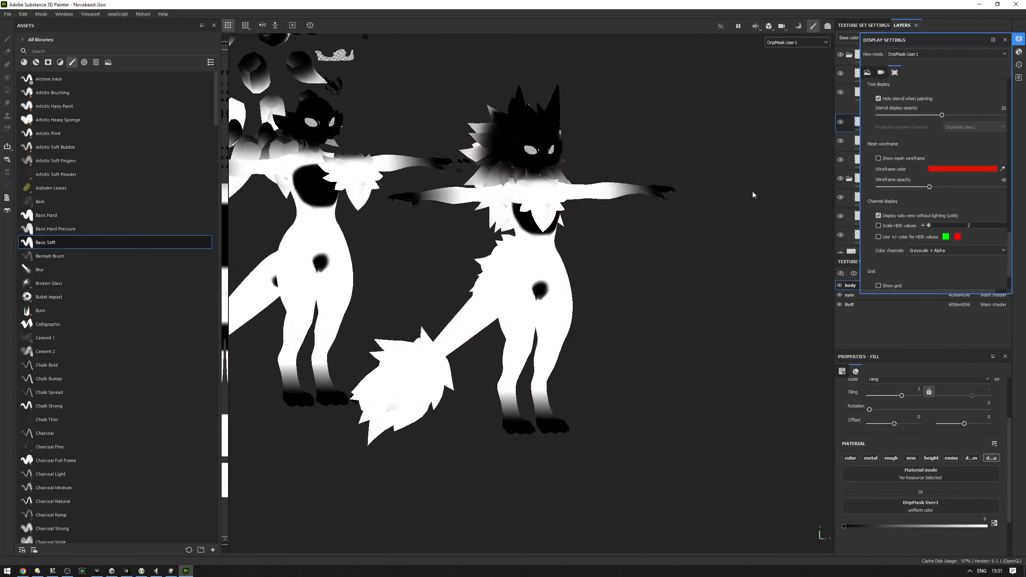
left_click_drag(753, 195, 694, 205, "alt")
middle_click_drag(681, 210, 680, 231, "alt")
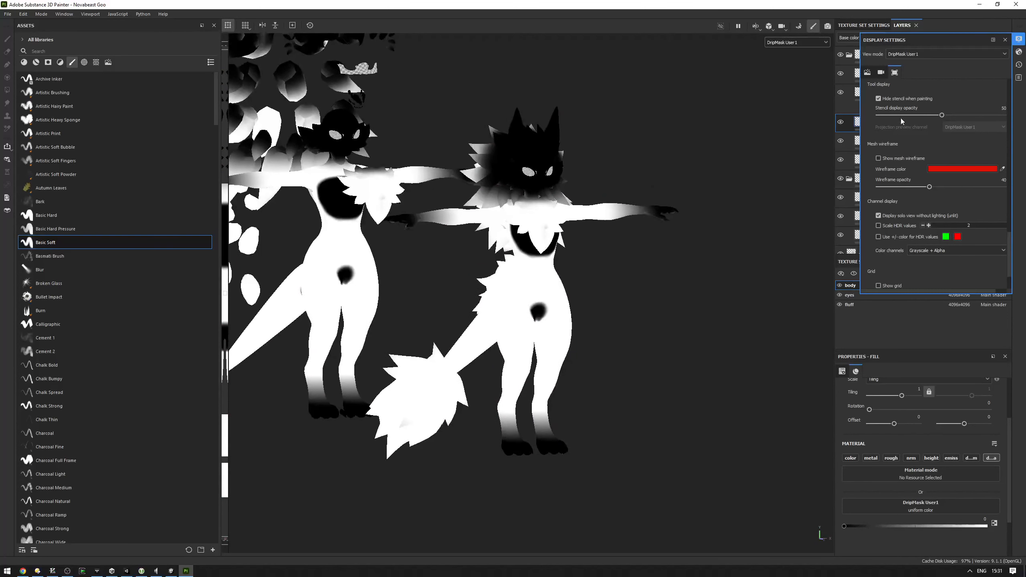
Open the texture export settings and exclude the eyes texture set, keeping body and fluff selected for export.
left_click(1019, 39)
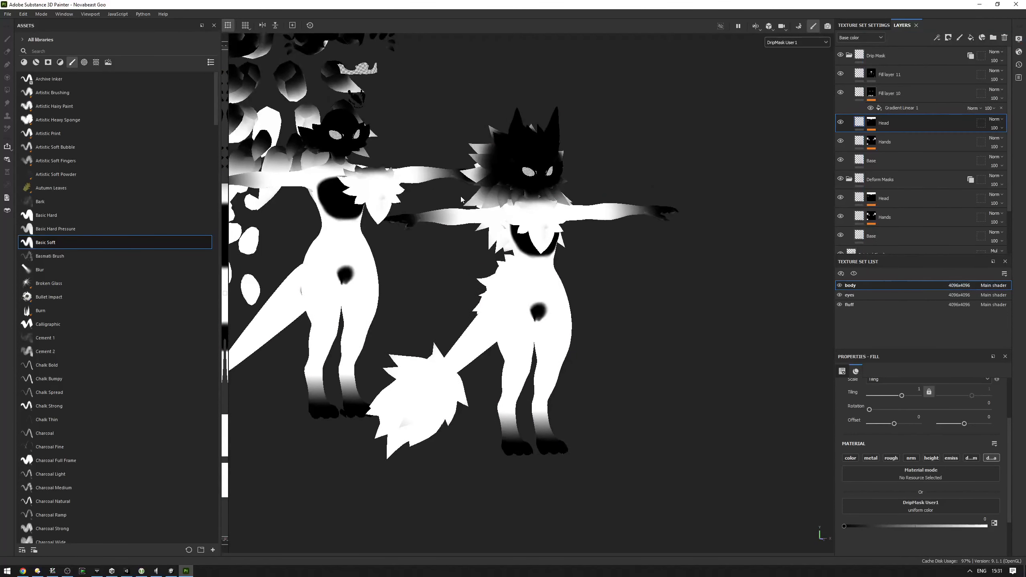
left_click(9, 16)
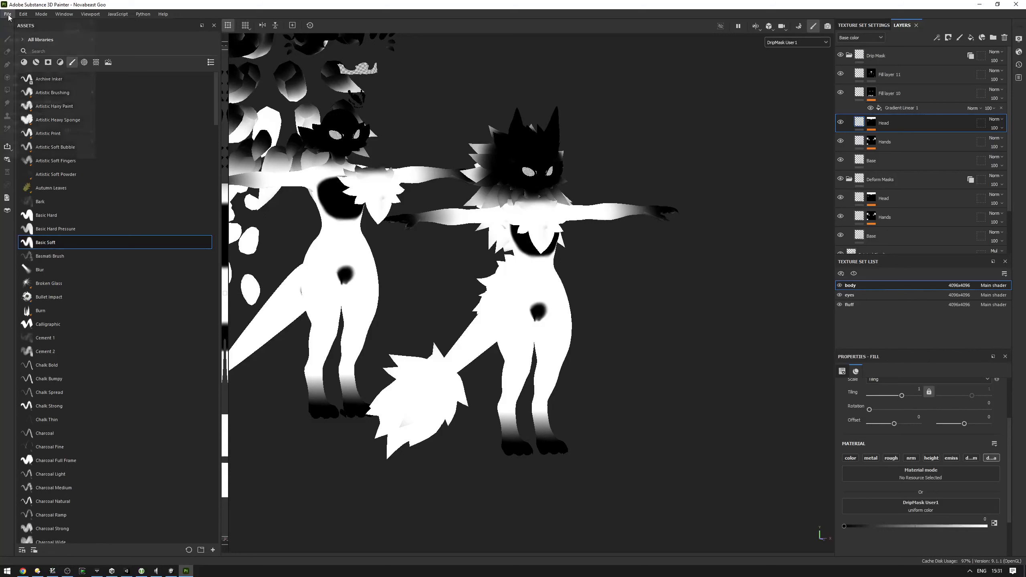
left_click(46, 132)
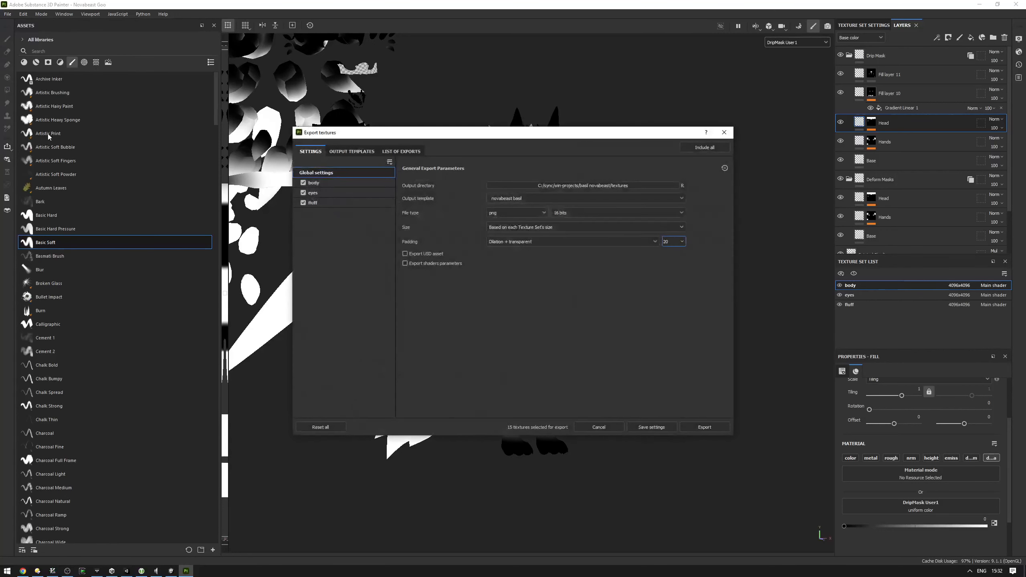
left_click(303, 193)
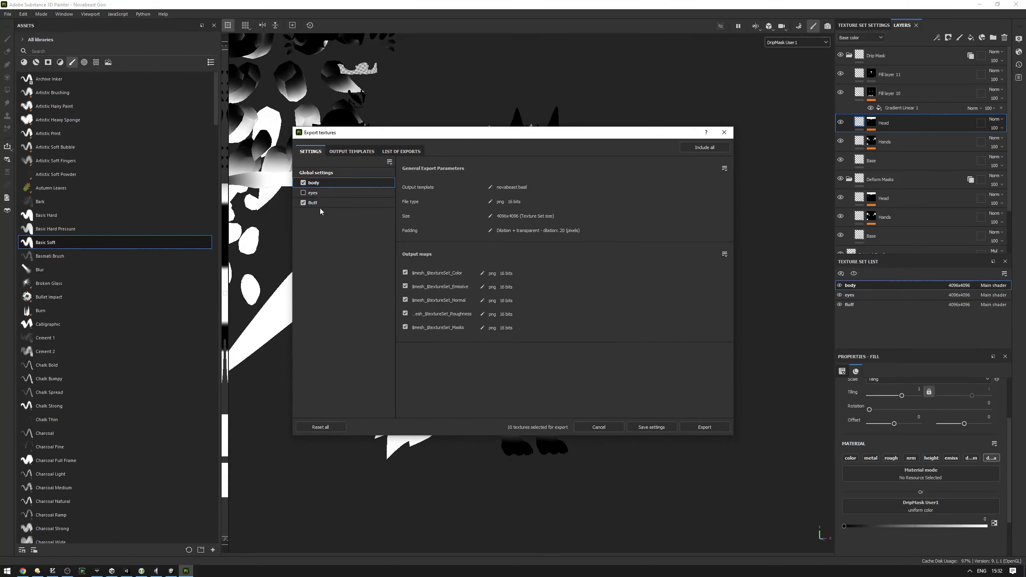
left_click(319, 203)
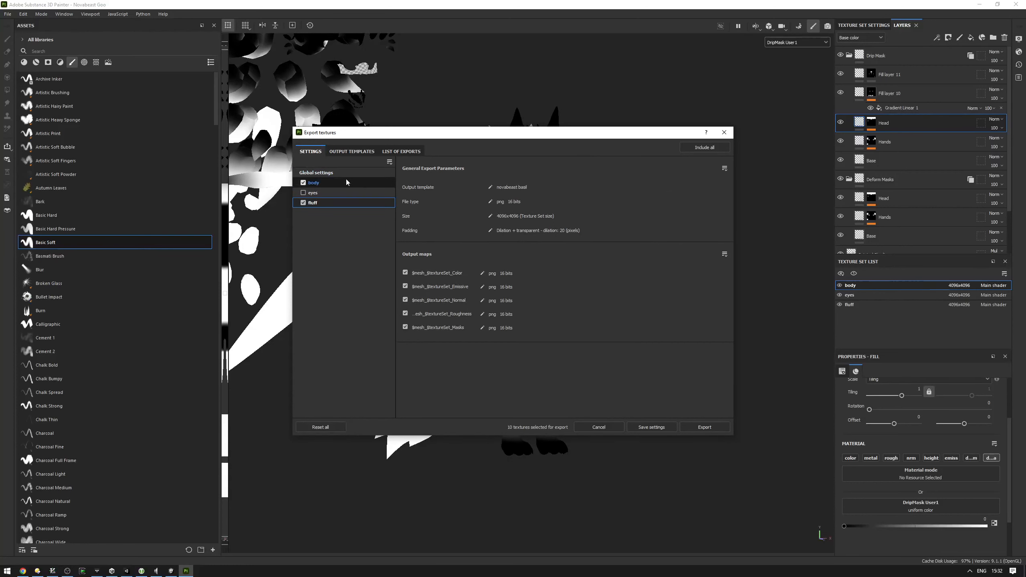
Create a new export output template named "novabeast masks".
left_click(355, 152)
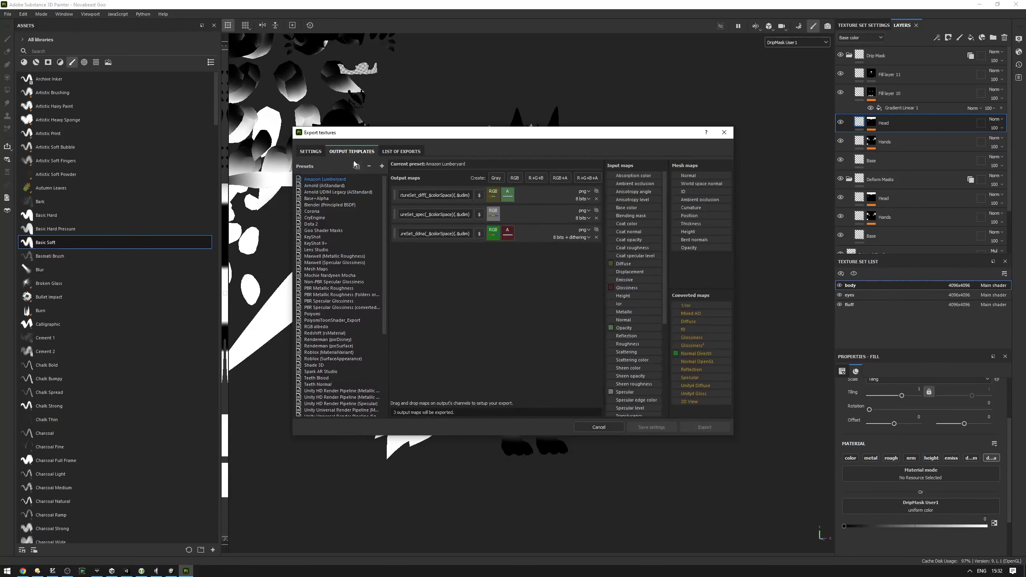
left_click(382, 167)
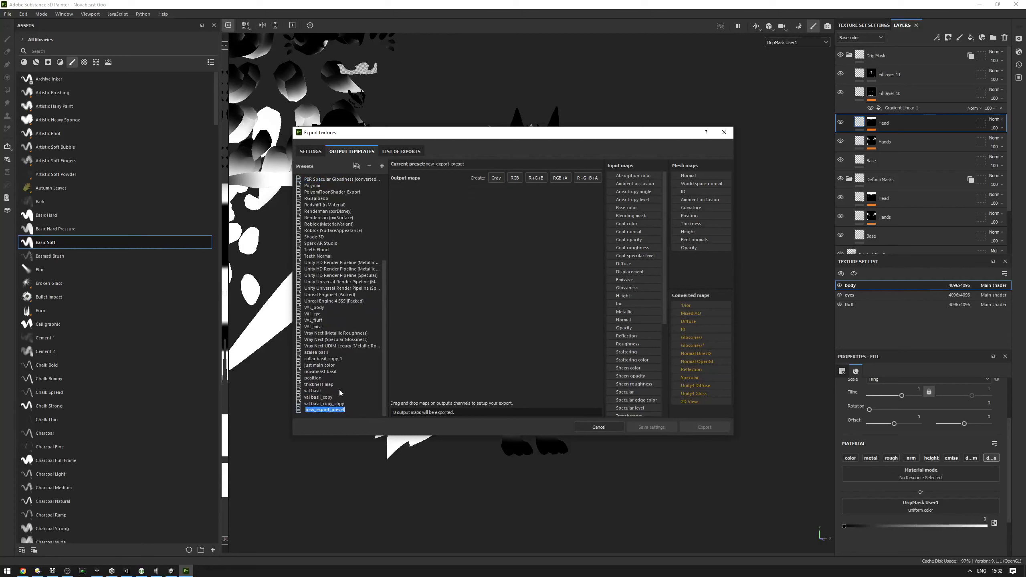
type("novabeast masks")
key("Return")
Add an R+G+B+A output map to the novabeast masks template and locate the User input maps for its channels.
left_click(592, 180)
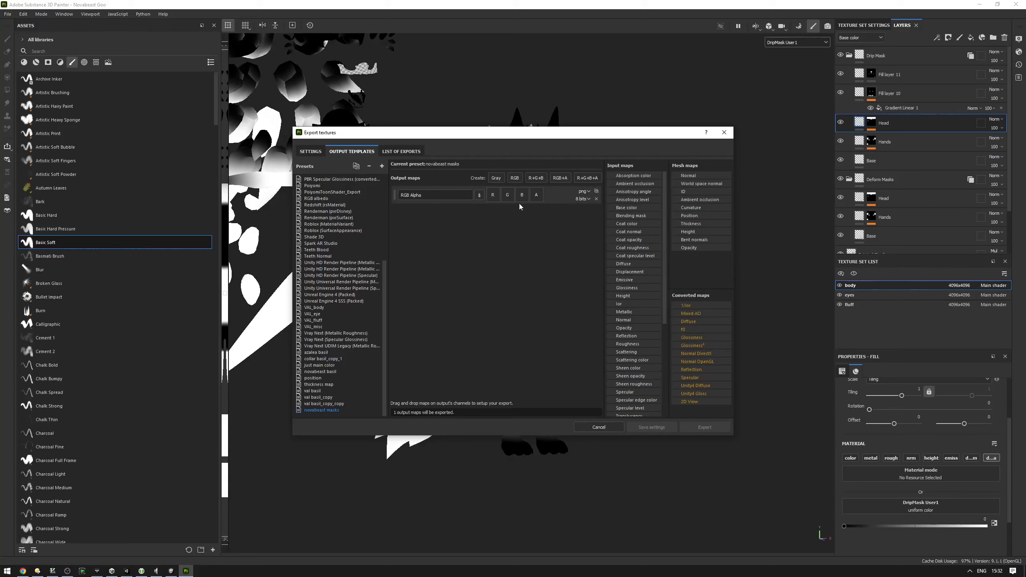
scroll(615, 289, "down", 6)
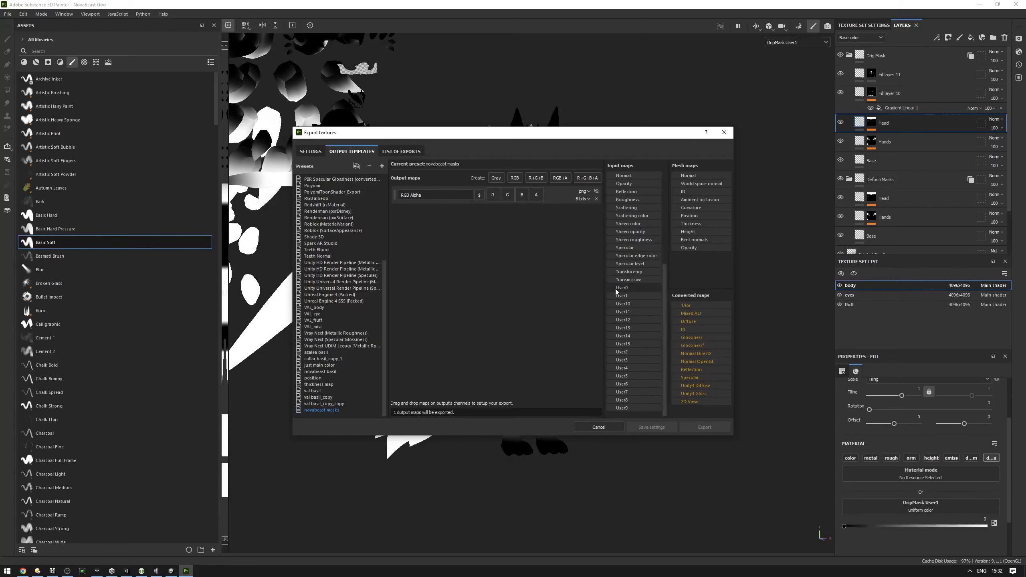